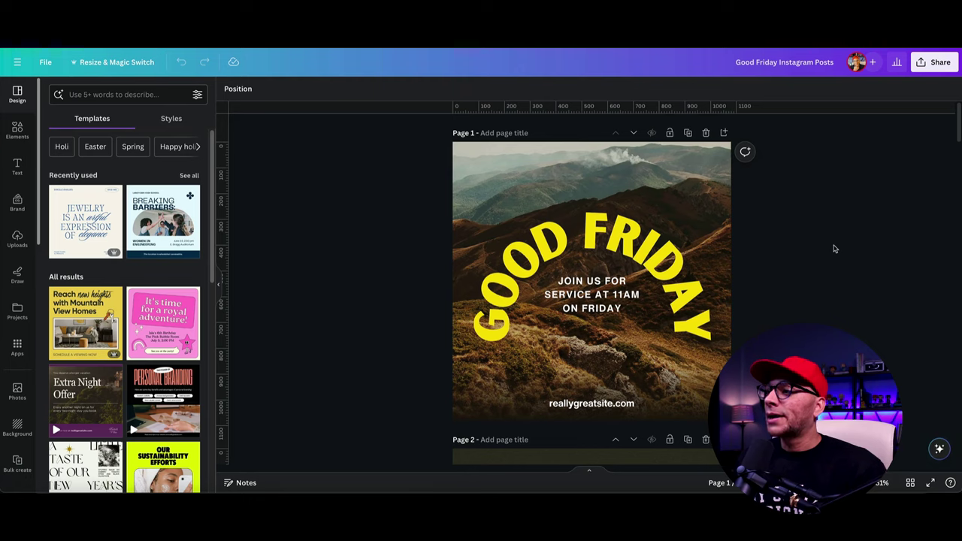
Step: Scroll through the Good Friday posts and open their Share > Download settings
scroll(834, 249, "down", 5)
scroll(834, 249, "down", 7)
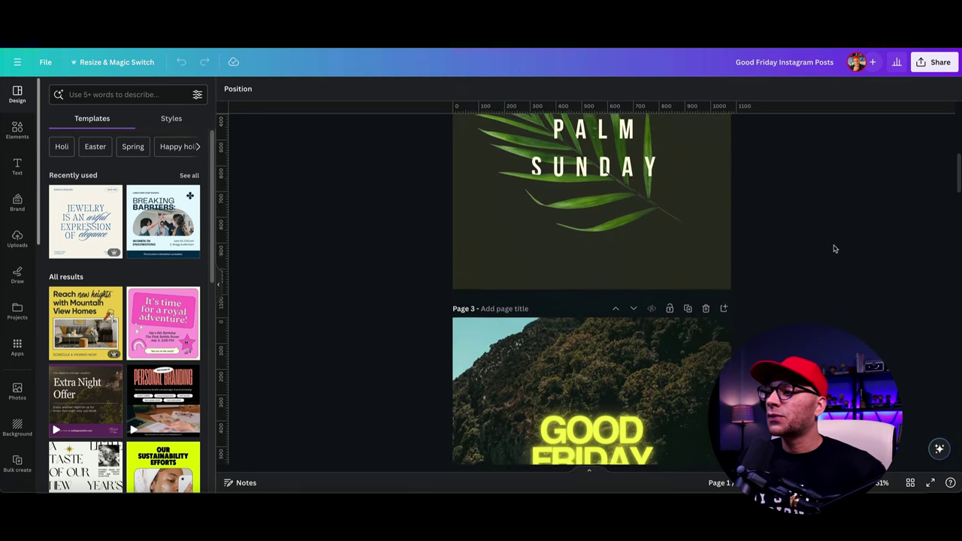
scroll(834, 249, "down", 4)
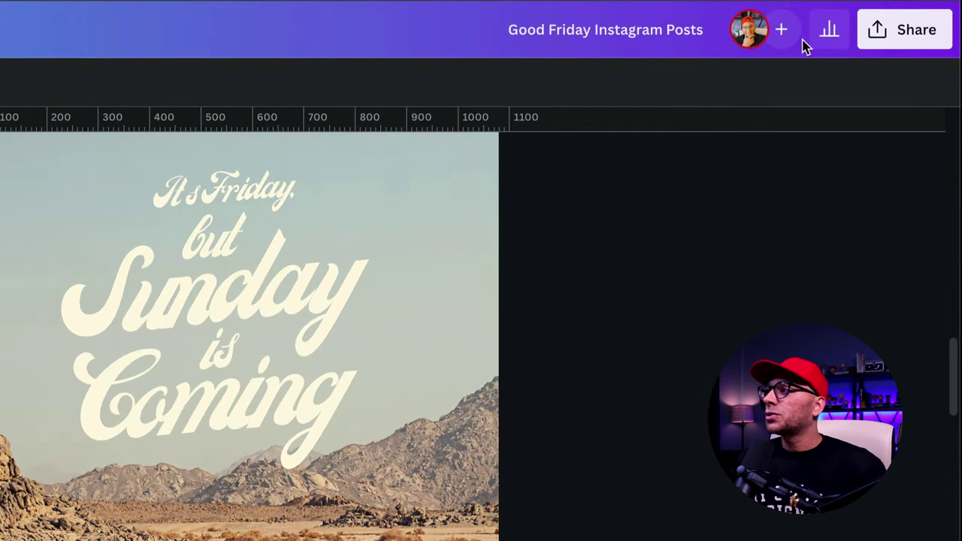
left_click(892, 37)
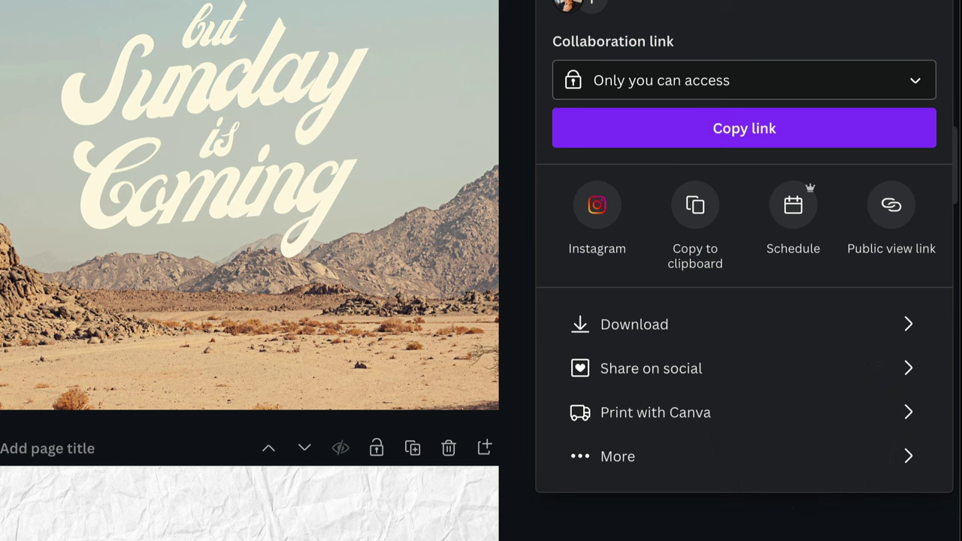
left_click(679, 326)
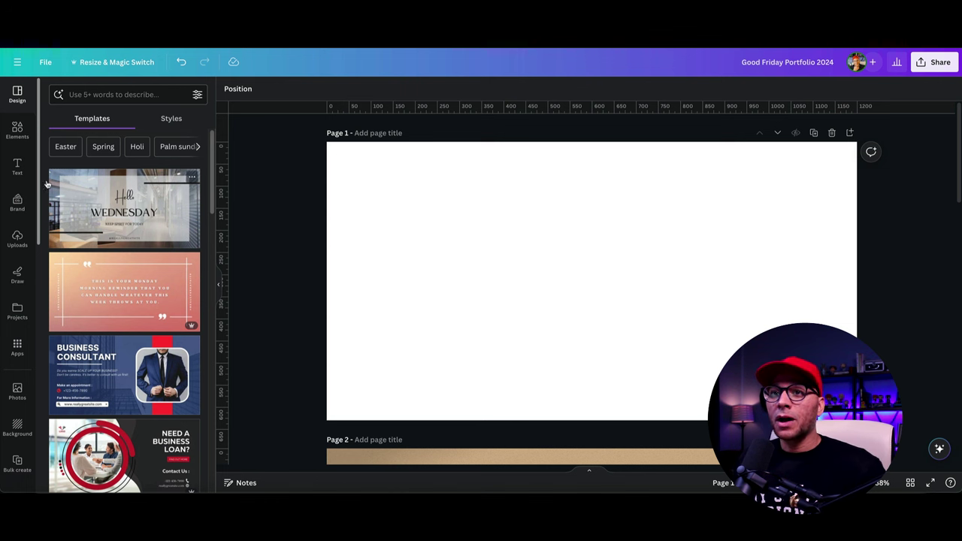
Step: Add the uploaded Good Friday post images to page 1, then shrink and centre them together
left_click(18, 236)
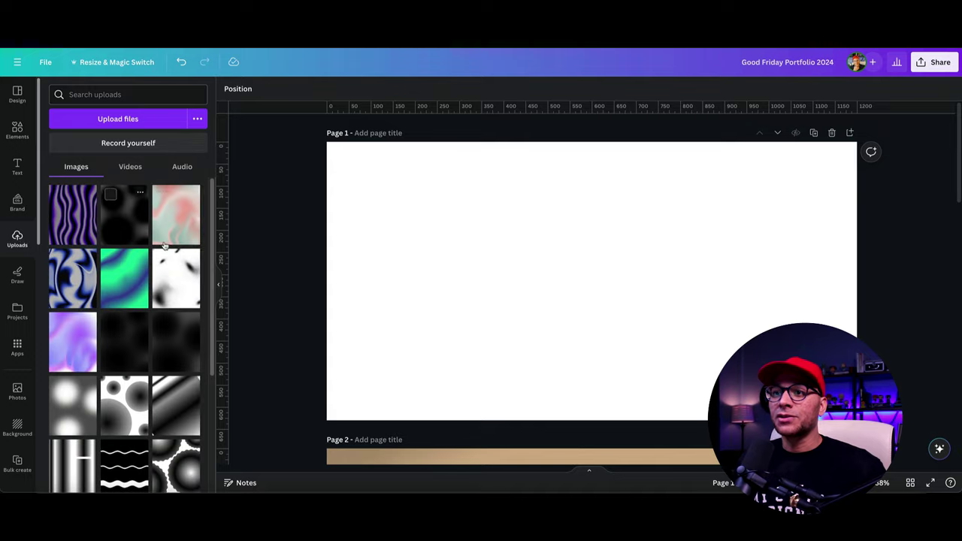
scroll(164, 247, "down", 5)
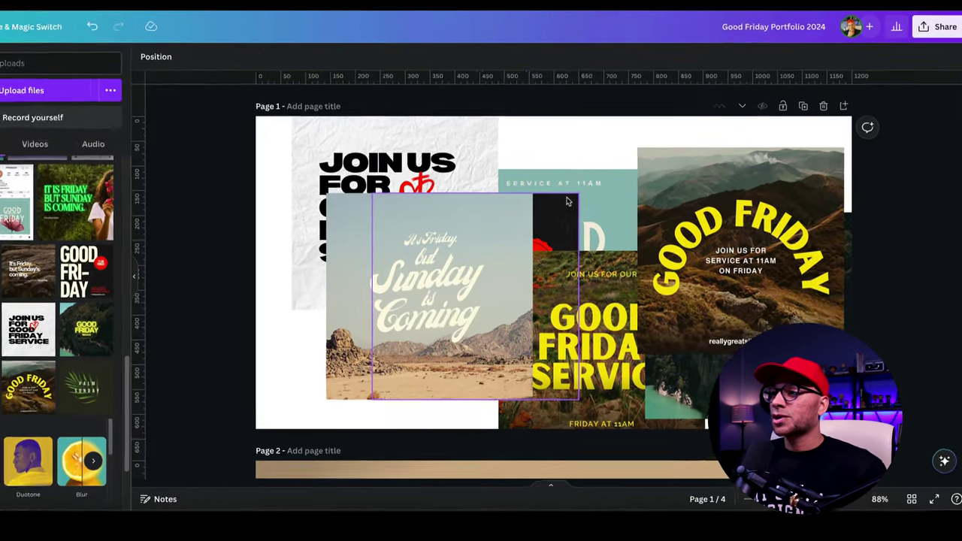
left_click_drag(479, 243, 448, 304)
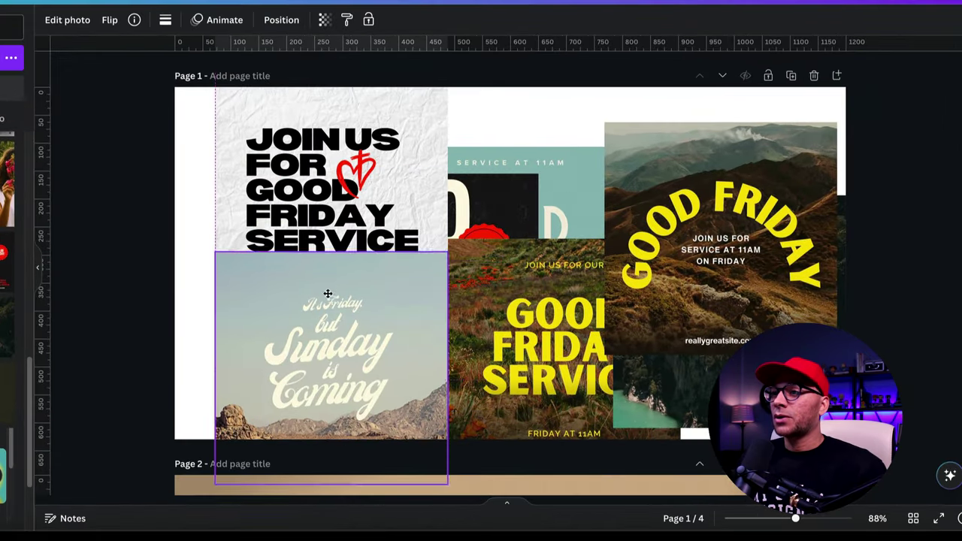
left_click_drag(328, 294, 329, 342)
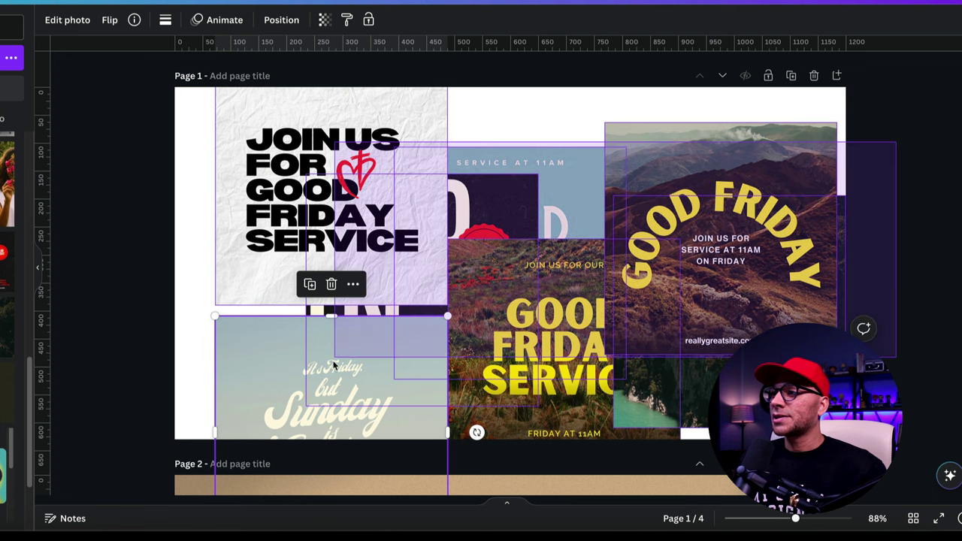
key("ctrl+a")
left_click_drag(845, 75, 652, 218)
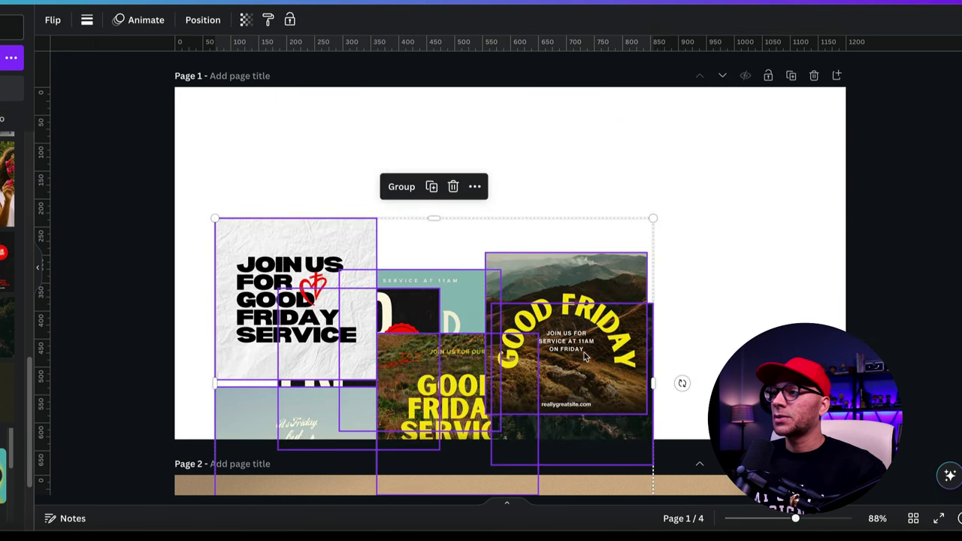
left_click_drag(632, 346, 688, 221)
left_click(760, 250)
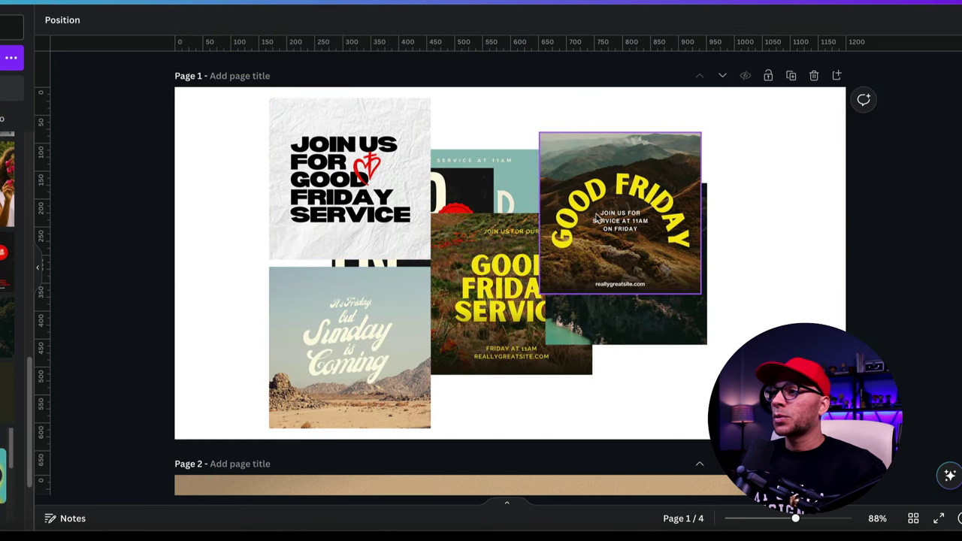
Step: Drag the post images into two rows, four on top and three below
left_click_drag(621, 217, 527, 183)
left_click_drag(654, 225, 848, 260)
left_click_drag(582, 304, 748, 340)
left_click_drag(472, 309, 753, 236)
left_click_drag(496, 286, 313, 375)
left_click_drag(417, 366, 828, 201)
left_click_drag(636, 137, 327, 317)
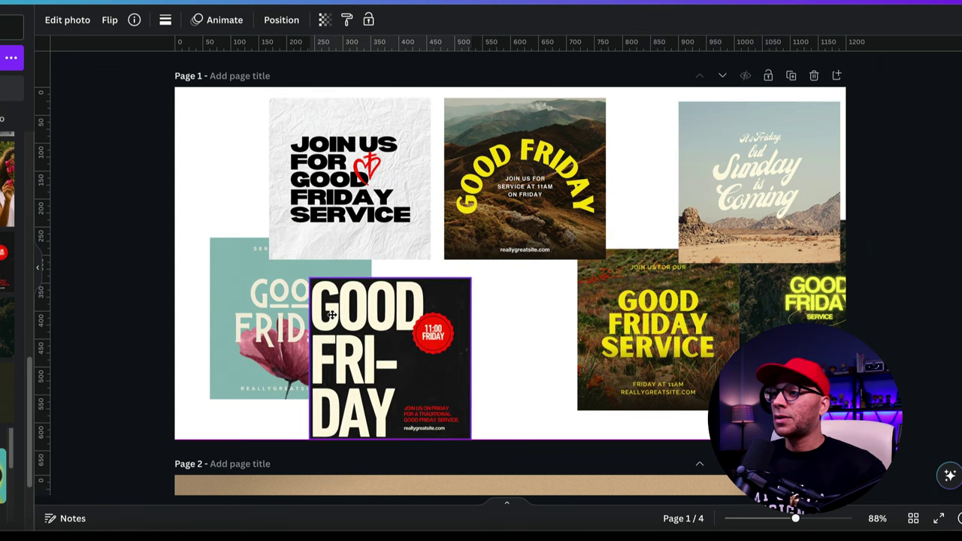
left_click_drag(455, 319, 415, 312)
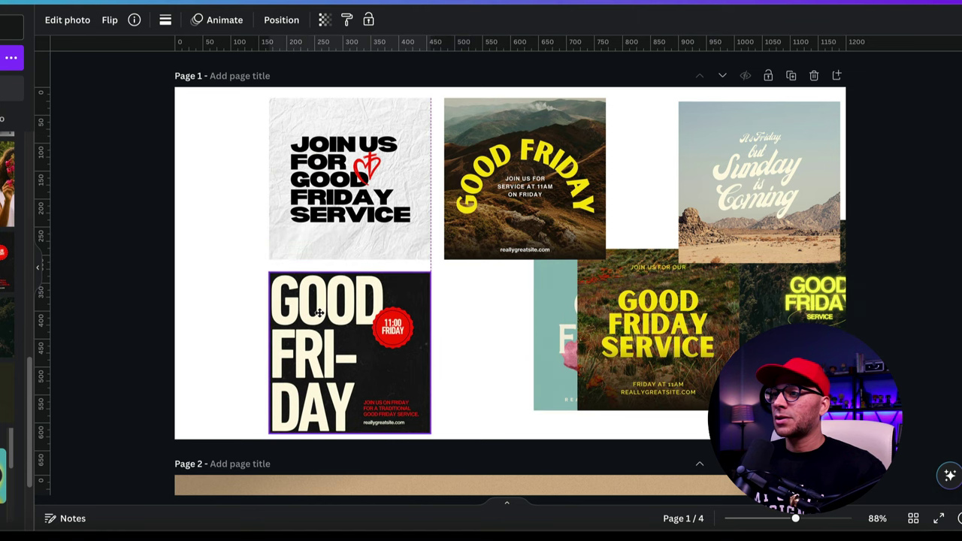
left_click_drag(561, 289, 451, 312)
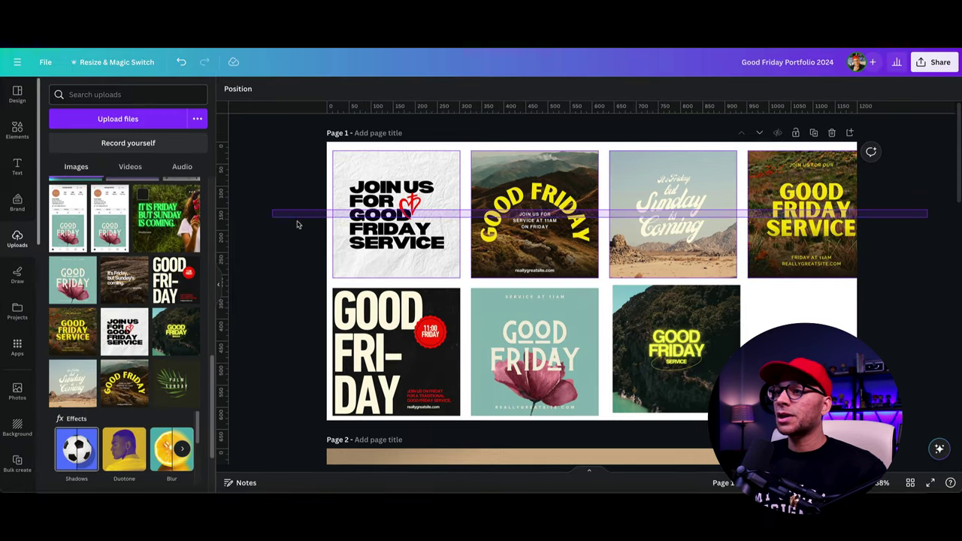
left_click_drag(297, 224, 299, 225)
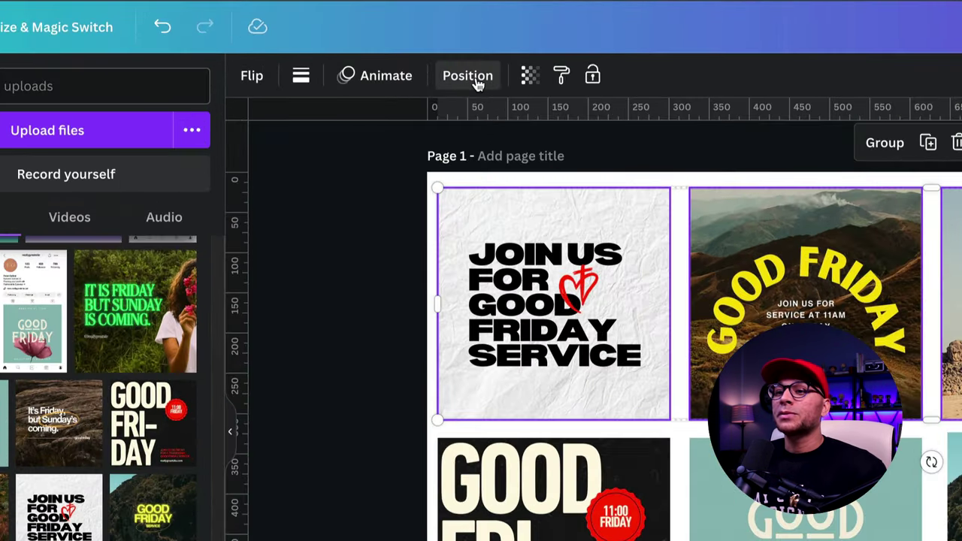
Step: Space the four top-row designs evenly with Position > Tidy up
left_click(474, 79)
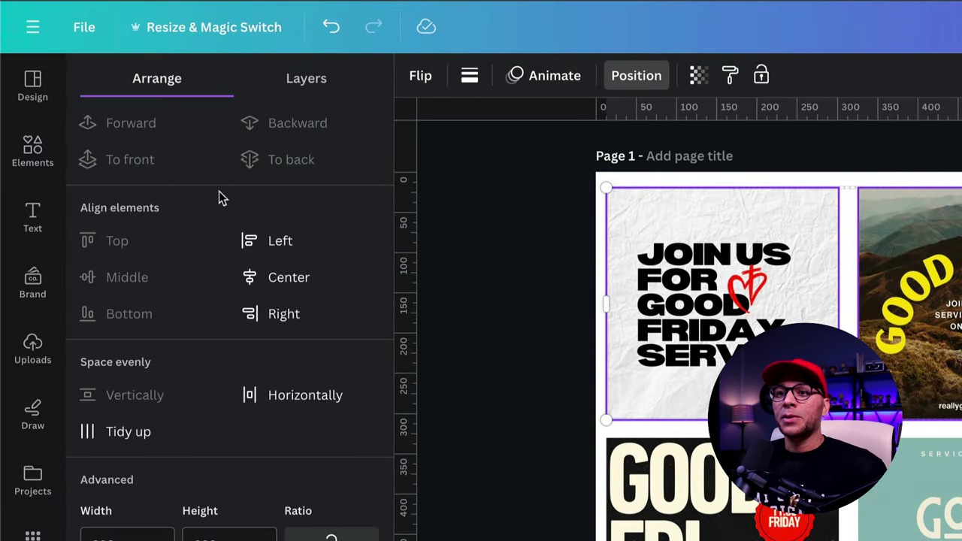
left_click(124, 434)
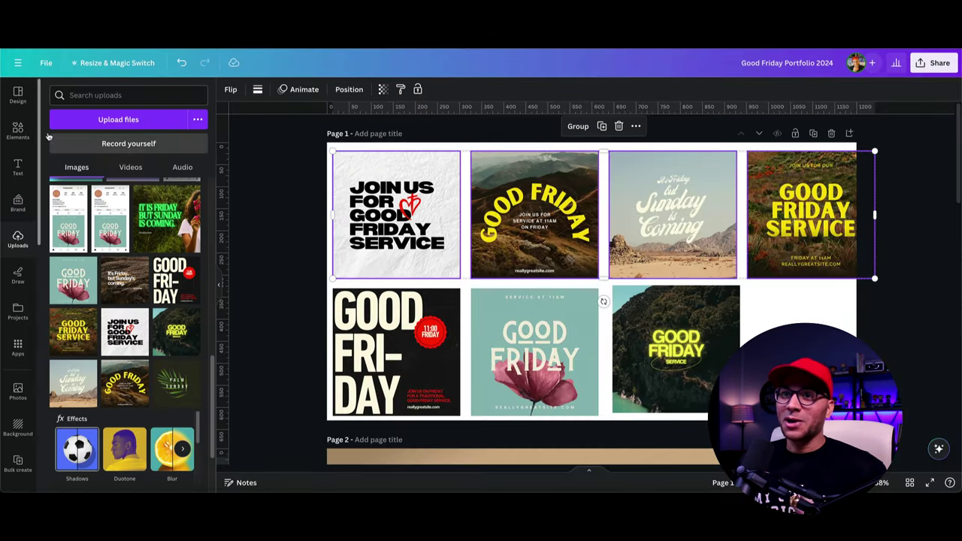
left_click(18, 95)
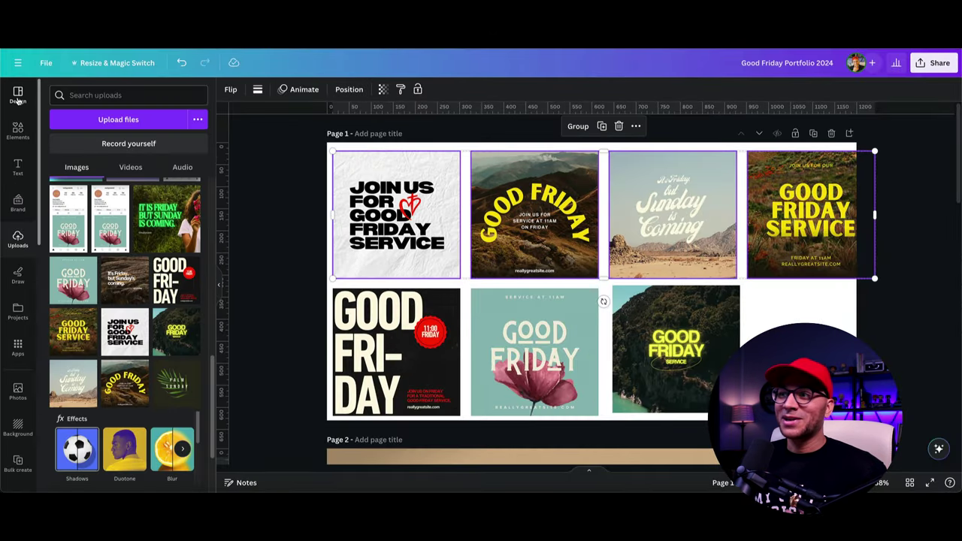
left_click(465, 283)
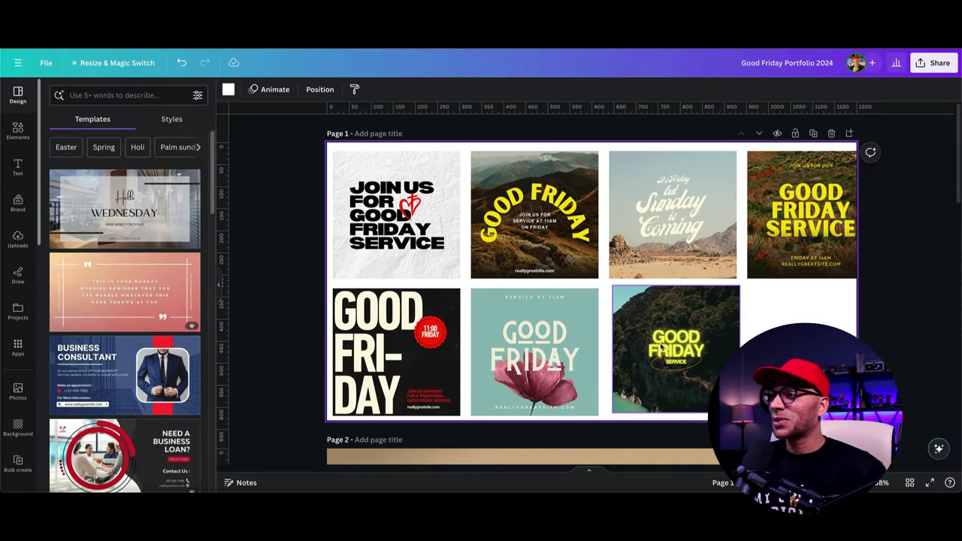
Step: Align GOOD FRI-DAY, the flower and the neon designs under the top row
key("ctrl+z")
key("ctrl+z")
key("ctrl+z")
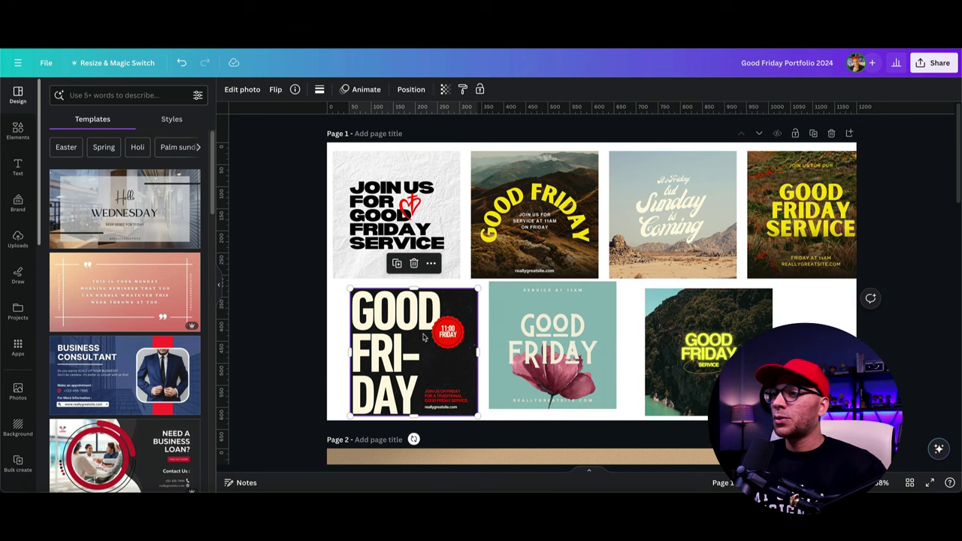
left_click_drag(424, 338, 409, 333)
left_click_drag(538, 340, 521, 339)
left_click_drag(691, 329, 655, 328)
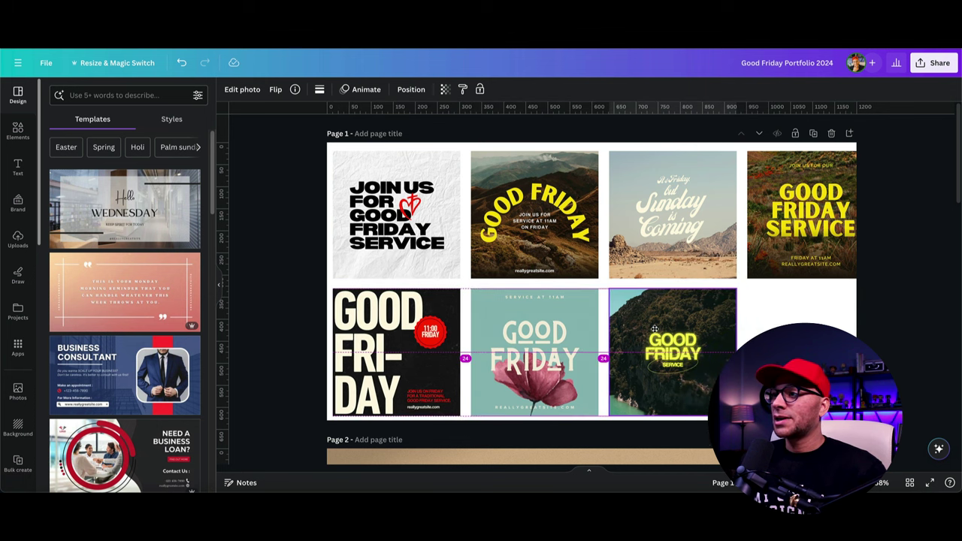
left_click(782, 322)
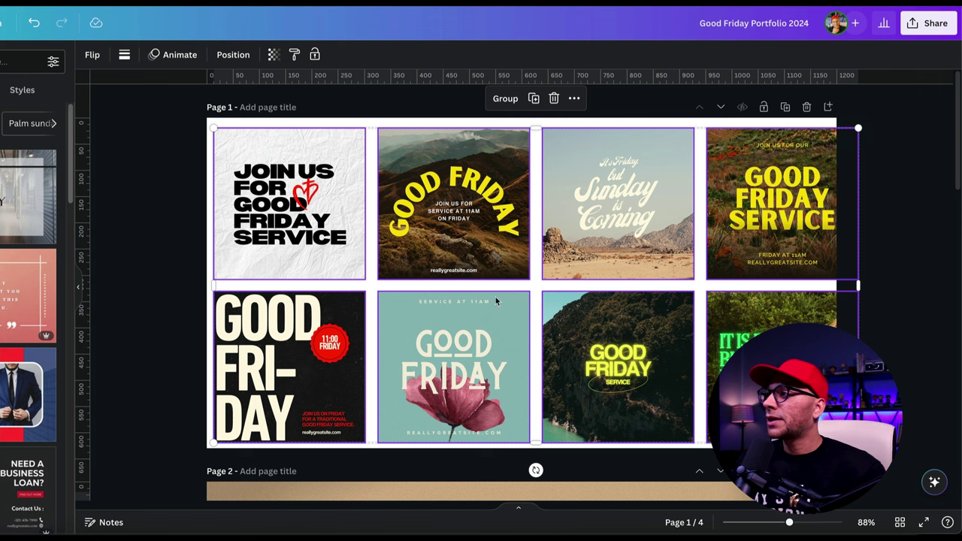
Step: Shrink the eight-design grid and centre it on the page
left_click_drag(860, 130, 719, 195)
left_click_drag(682, 274, 737, 239)
left_click(812, 294)
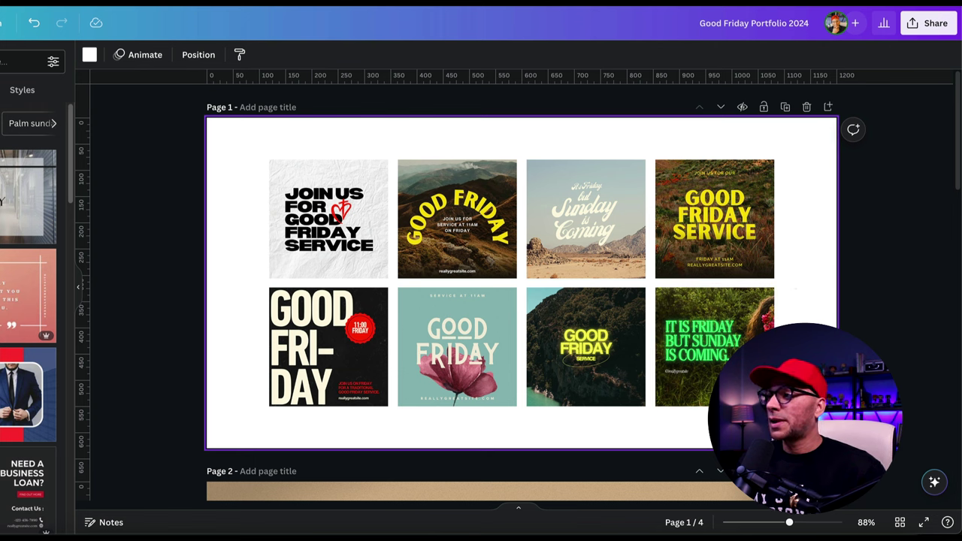
Step: Move the bottom row down, space it evenly, then select the Join Us design
left_click_drag(786, 342, 265, 353)
left_click_drag(594, 346, 607, 374)
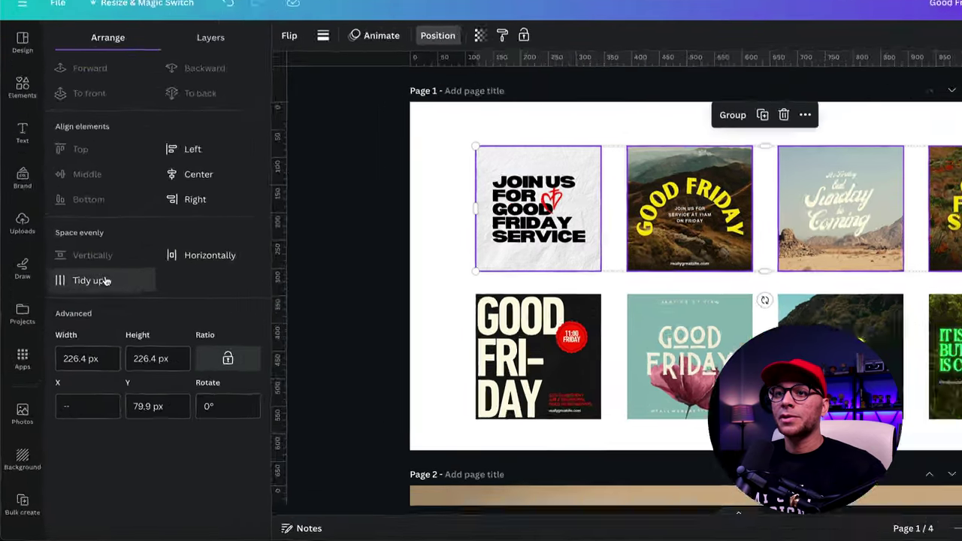
left_click(75, 285)
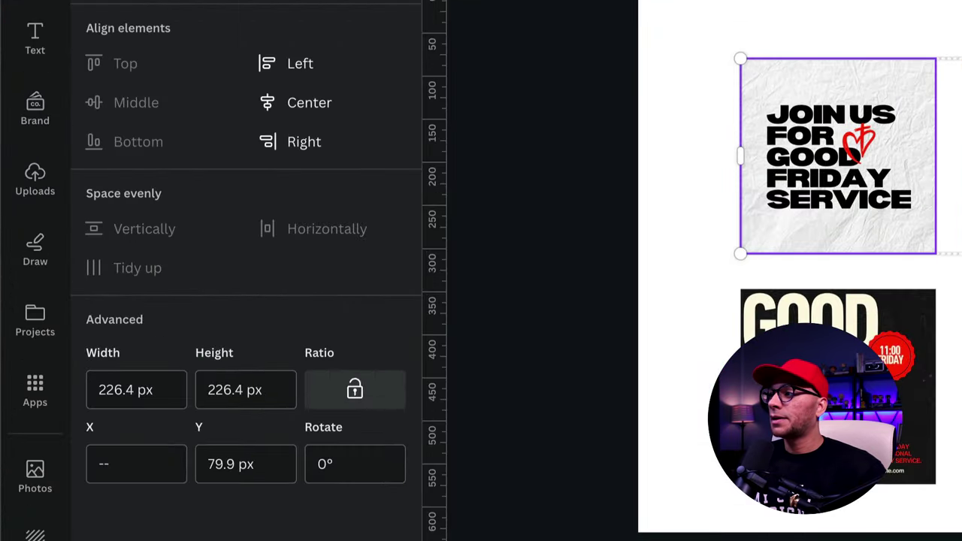
key("ctrl+a")
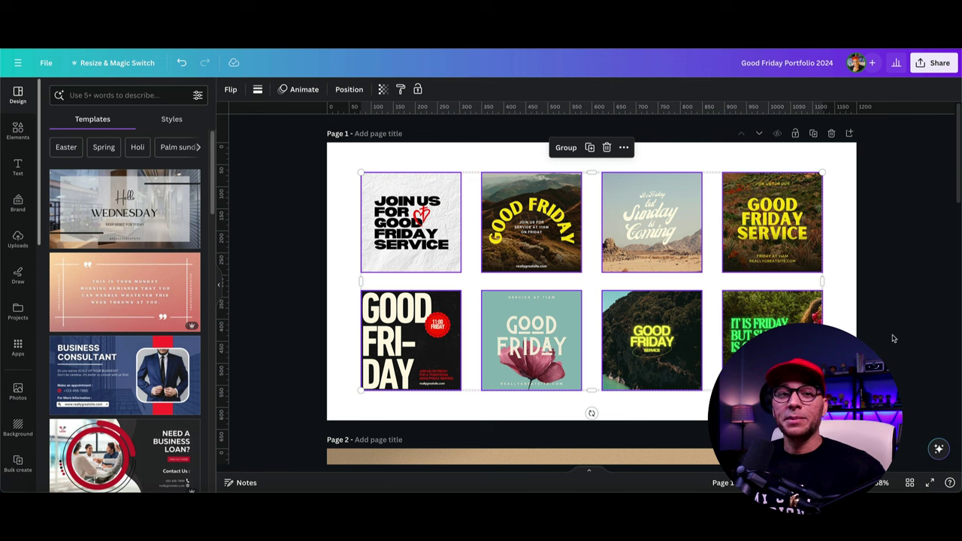
left_click(893, 339)
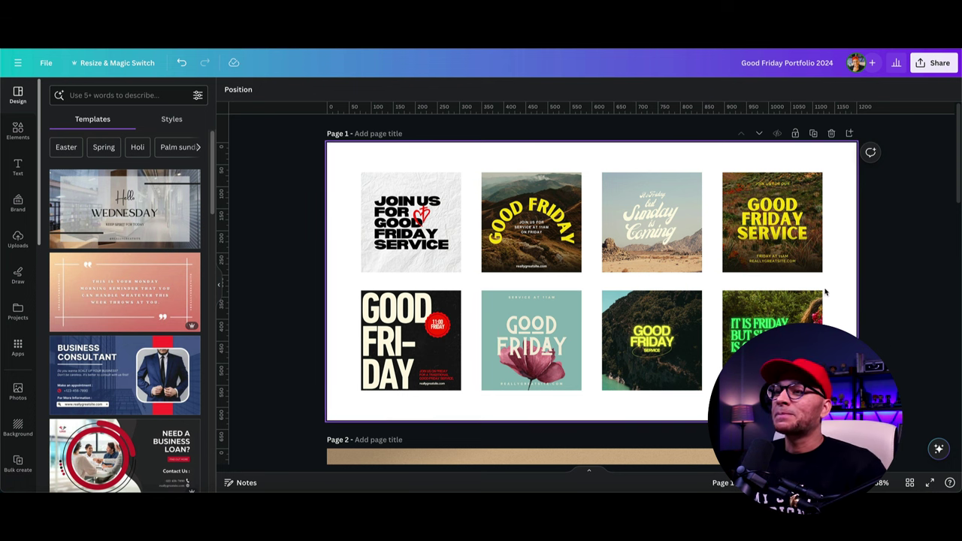
left_click_drag(310, 176, 392, 251)
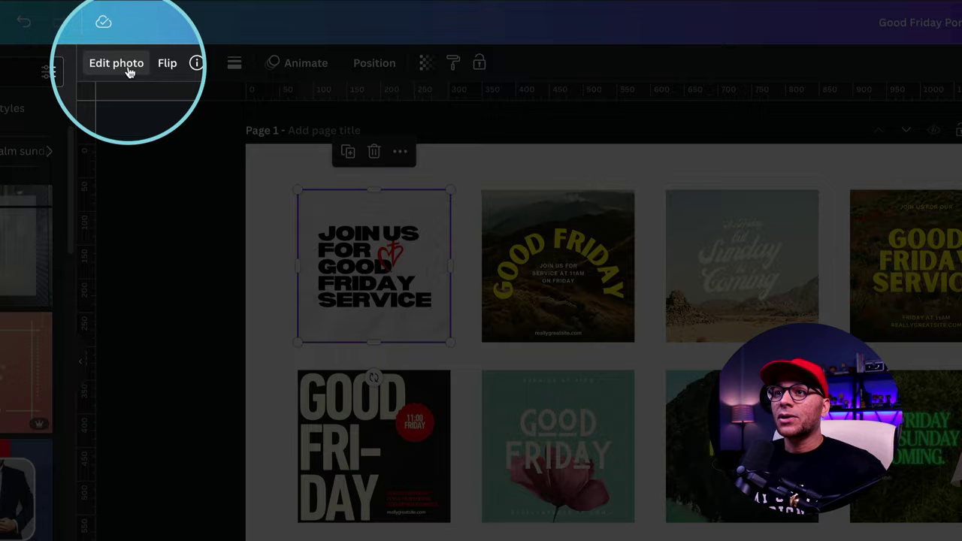
Step: Apply a Drop shadow to the Join Us tile with angle 37 and blur 13
left_click(128, 71)
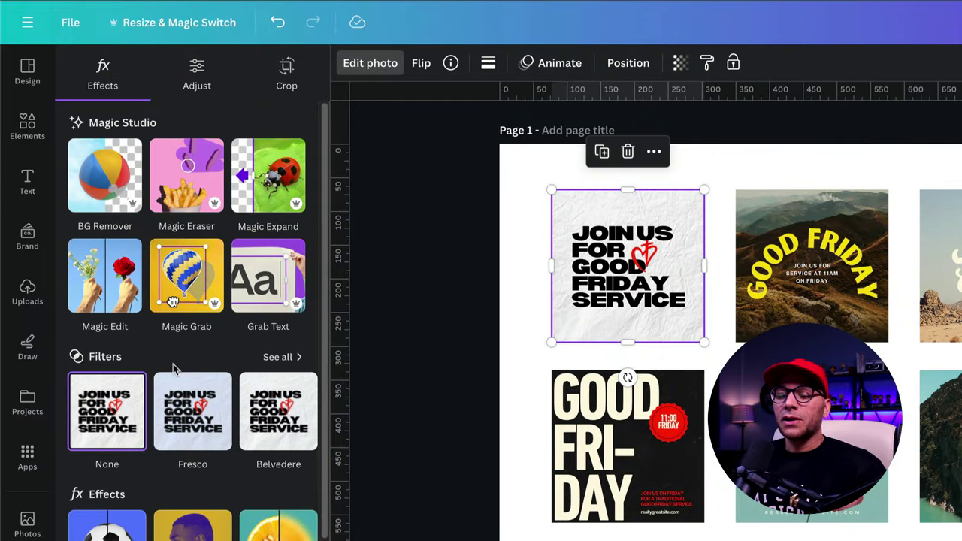
scroll(150, 361, "down", 3)
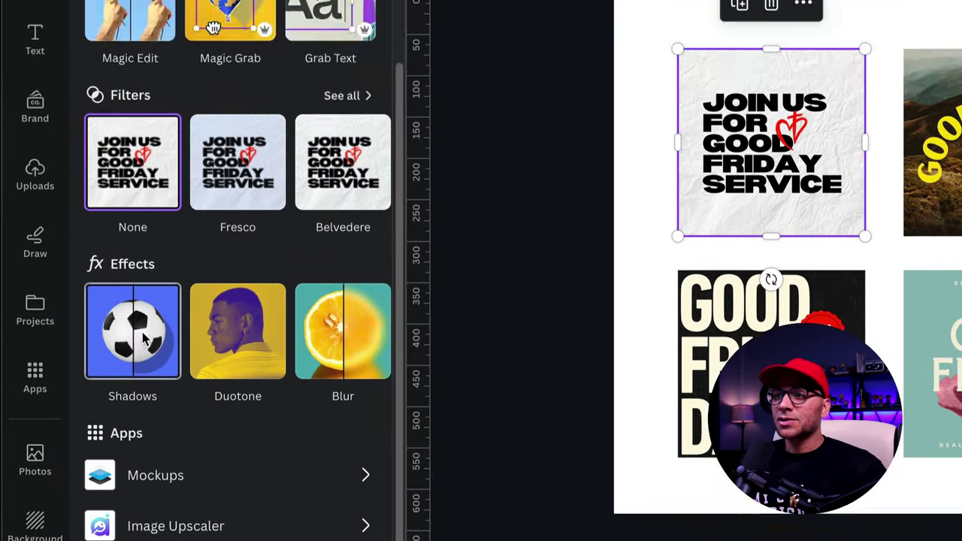
left_click(145, 248)
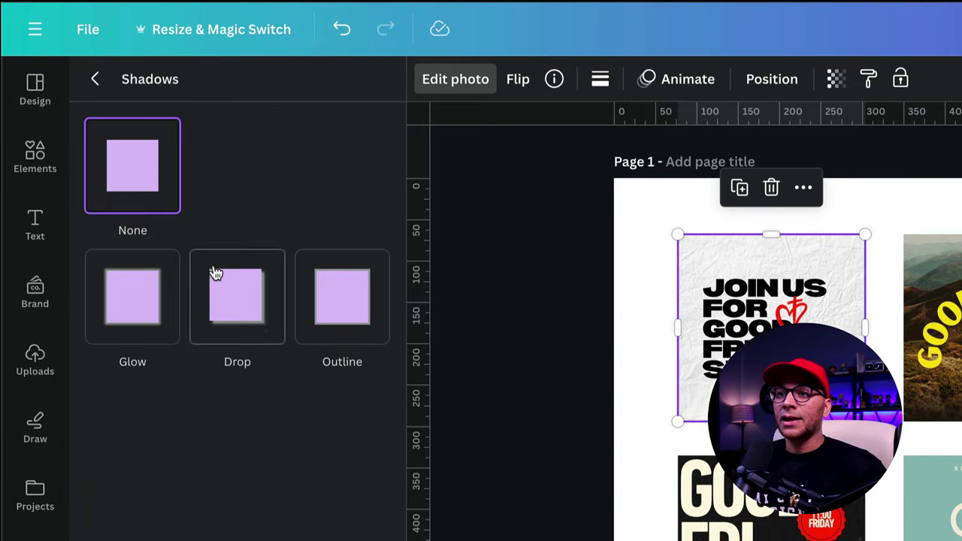
left_click(247, 300)
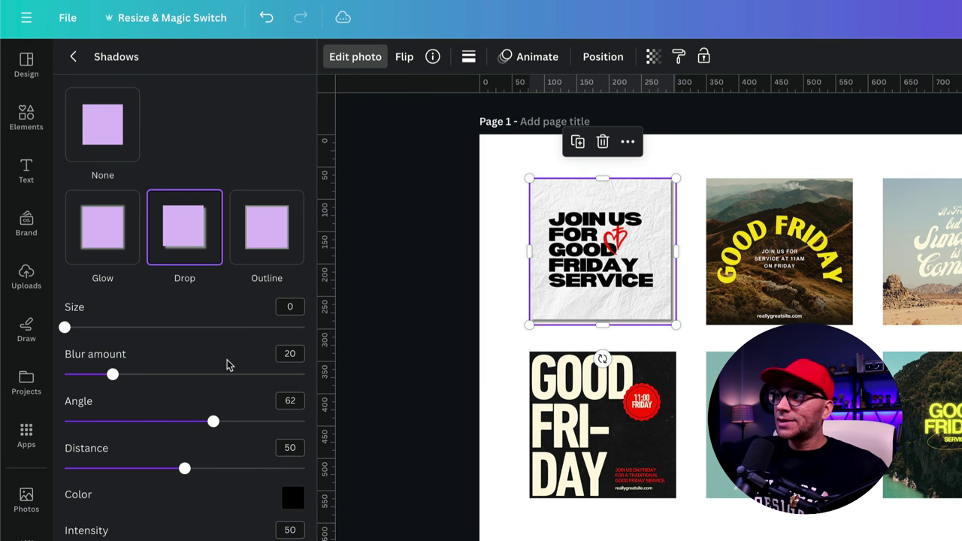
key("ctrl+z")
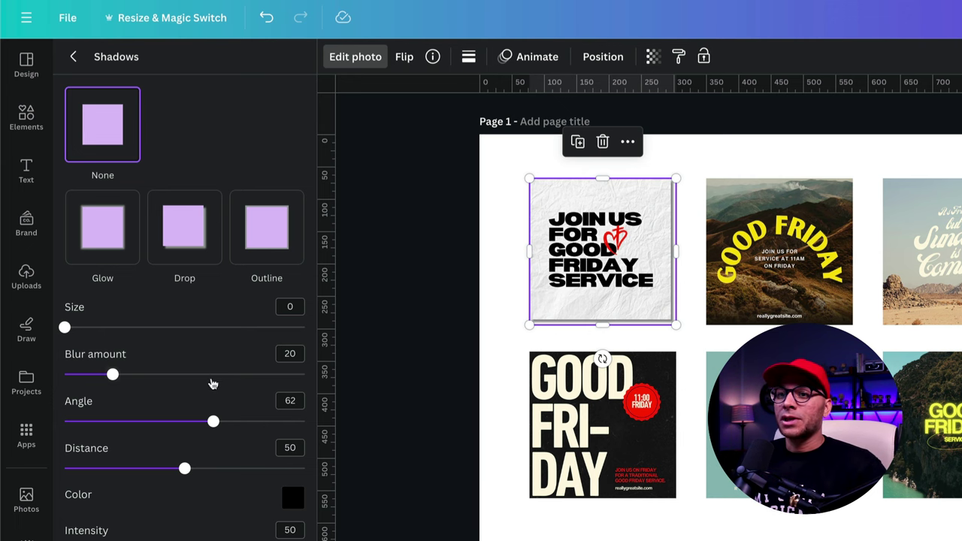
left_click_drag(213, 421, 154, 423)
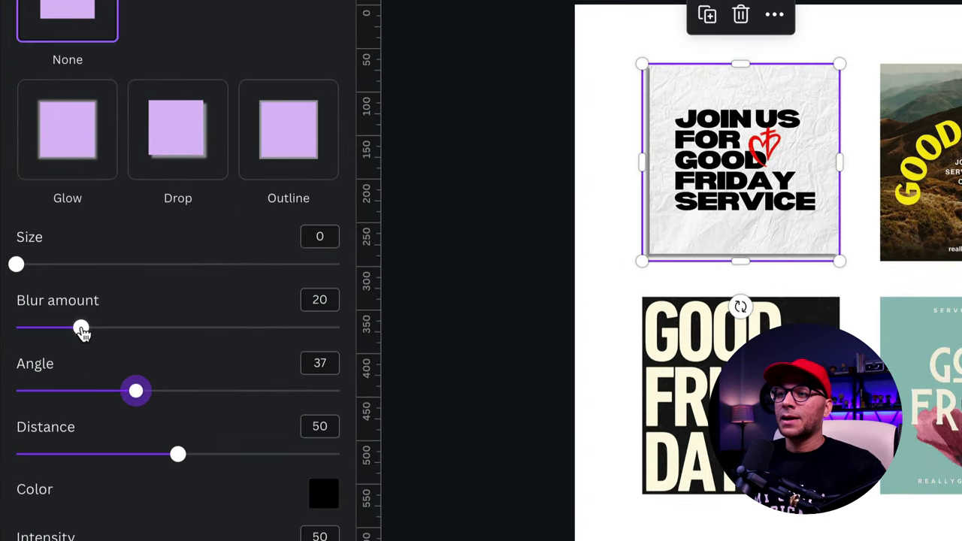
left_click_drag(81, 331, 59, 331)
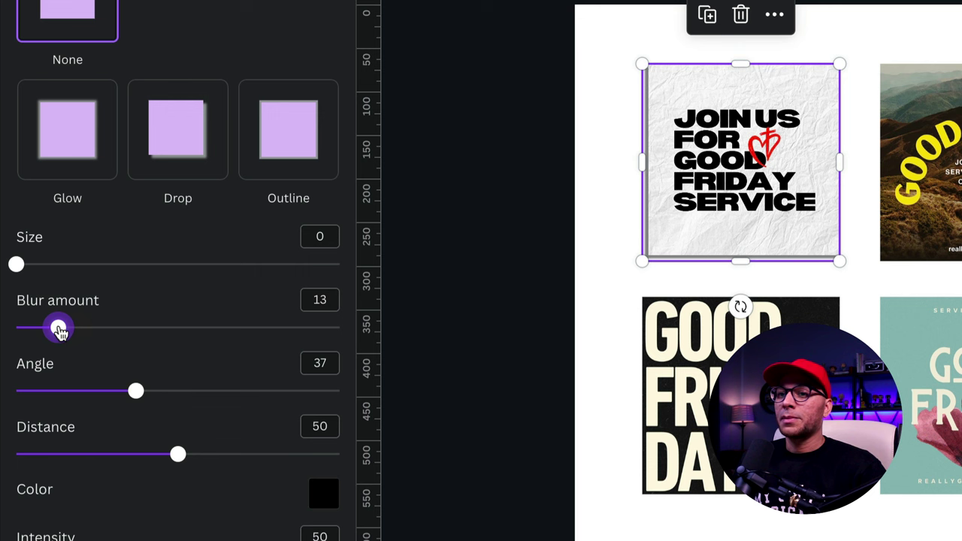
left_click_drag(177, 533, 185, 460)
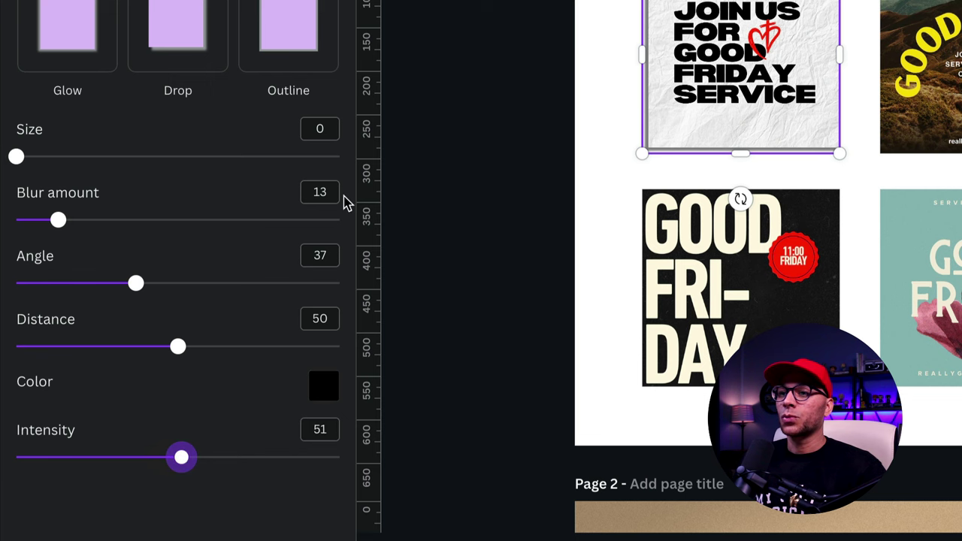
left_click(509, 69)
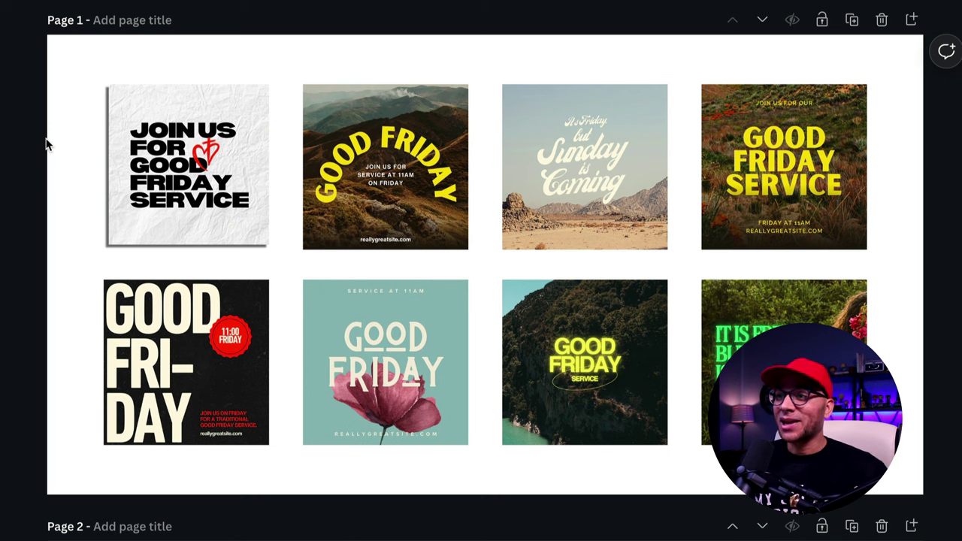
Step: Copy the Join Us tile's shadow style onto the second, fourth, sixth and seventh tiles
left_click_drag(22, 141, 133, 179)
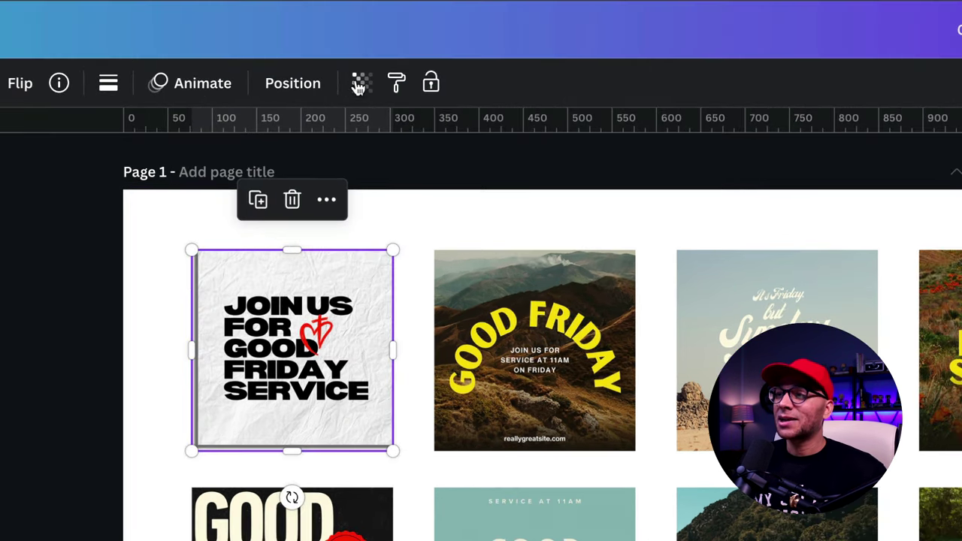
left_click(397, 84)
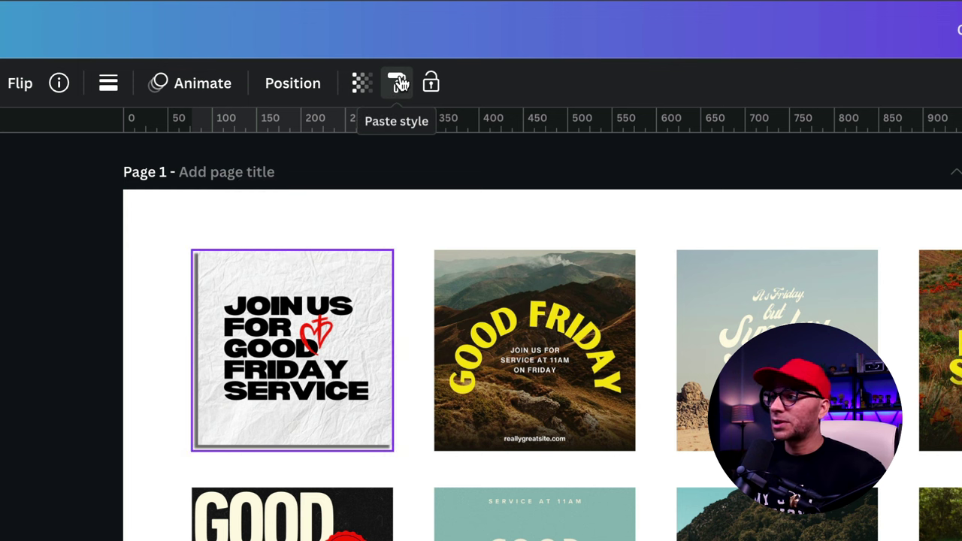
left_click(570, 335)
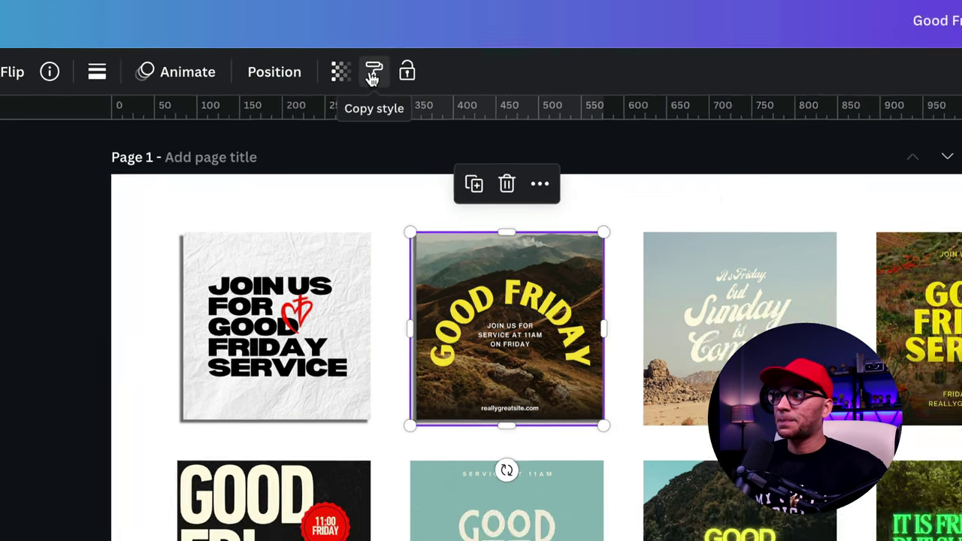
left_click(397, 84)
left_click(765, 230)
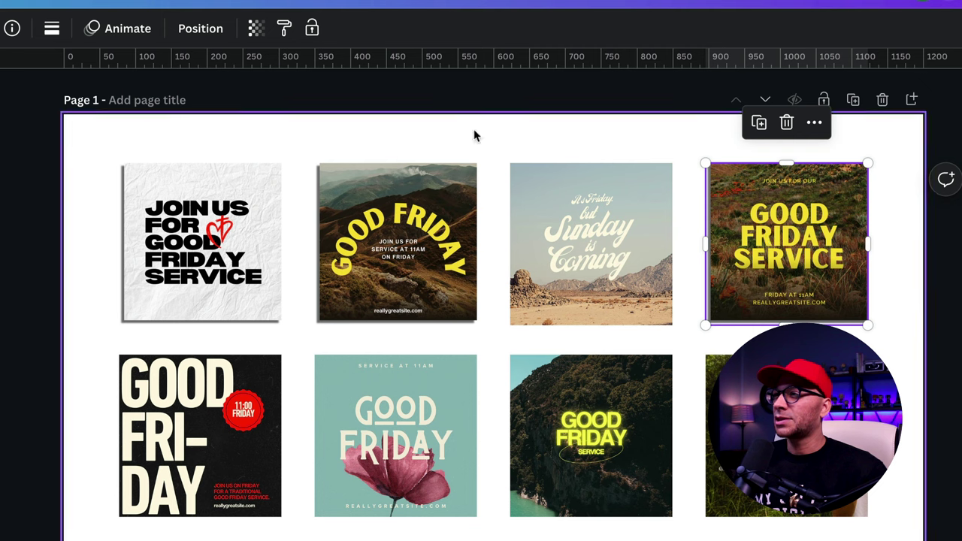
left_click(284, 28)
left_click(415, 427)
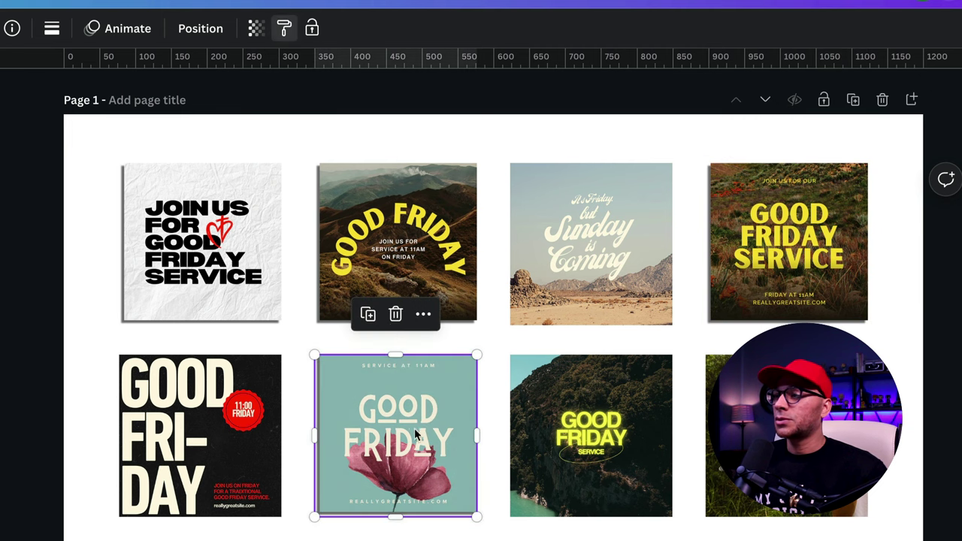
left_click(284, 28)
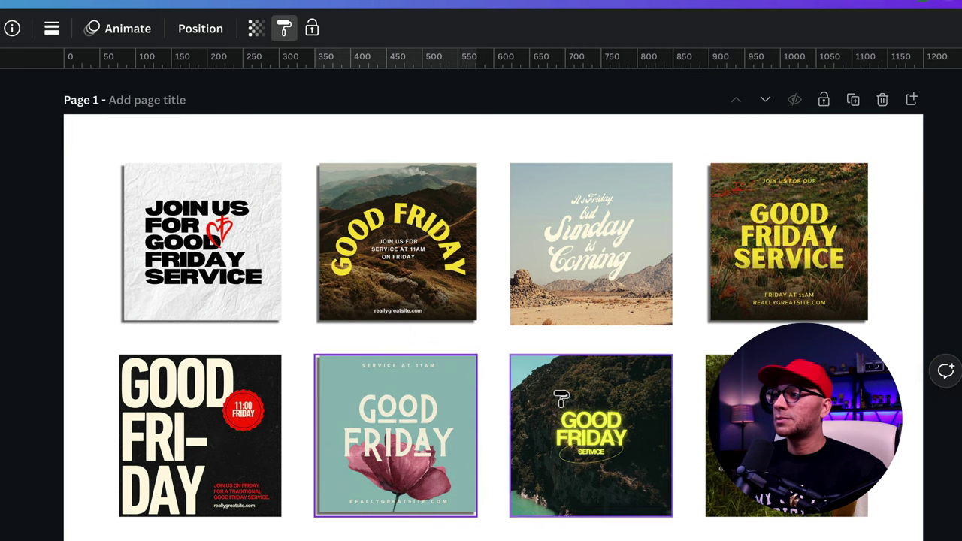
left_click(556, 402)
left_click(907, 268)
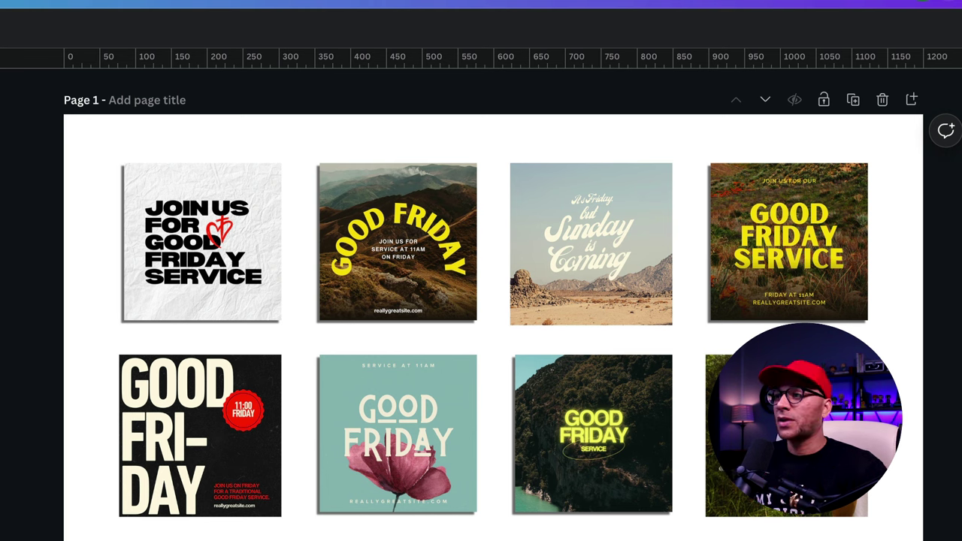
Step: Search Elements for 'black square shadow' and add a blurred square shadow graphic
left_click(613, 135)
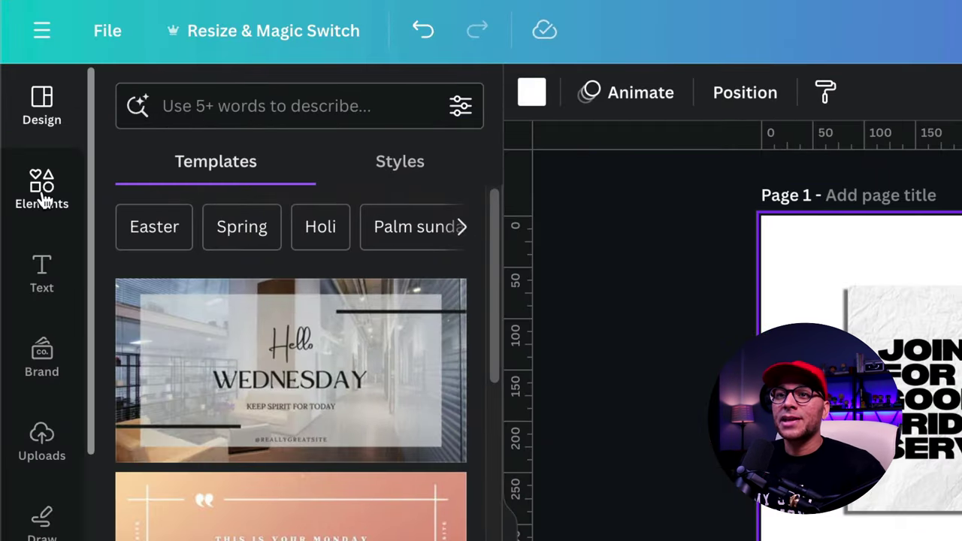
left_click(43, 192)
left_click(299, 106)
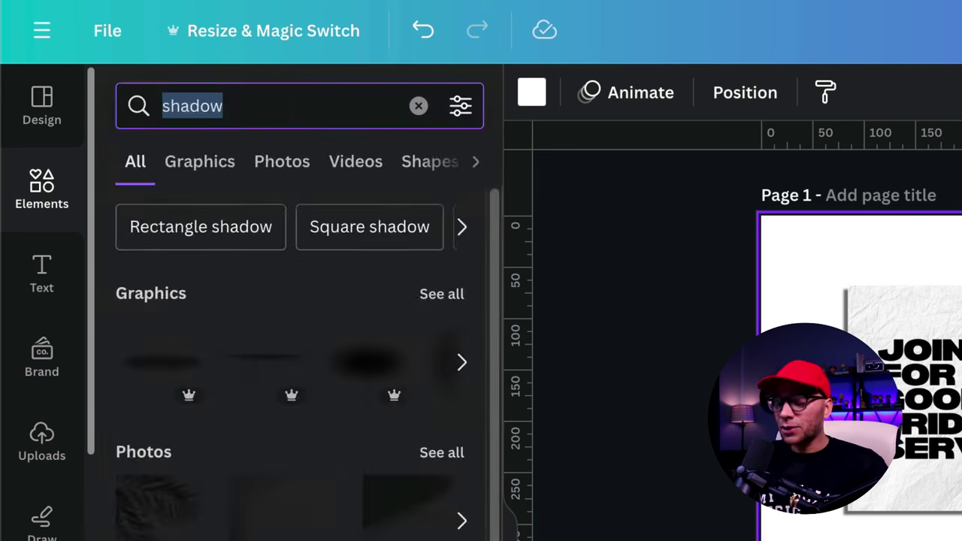
type("black")
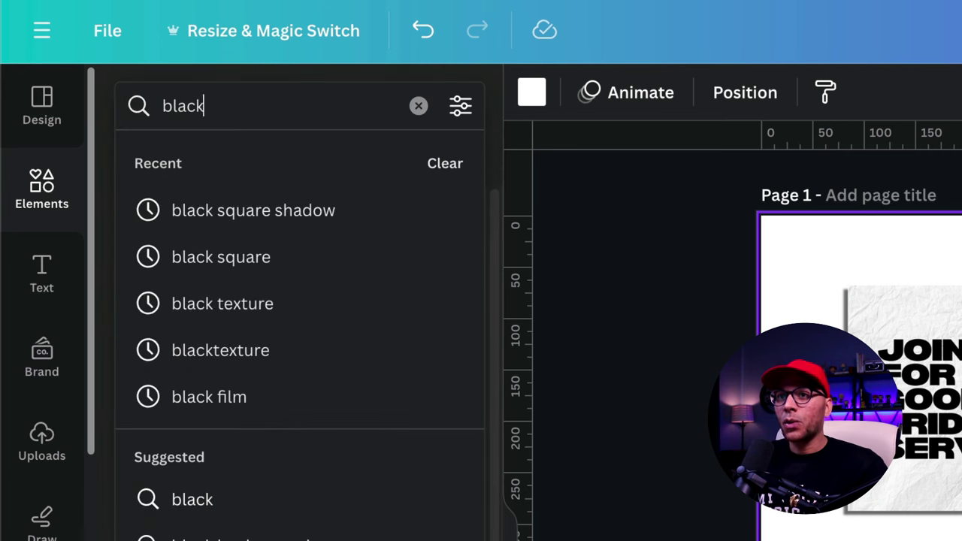
type(" square shadow")
key("Return")
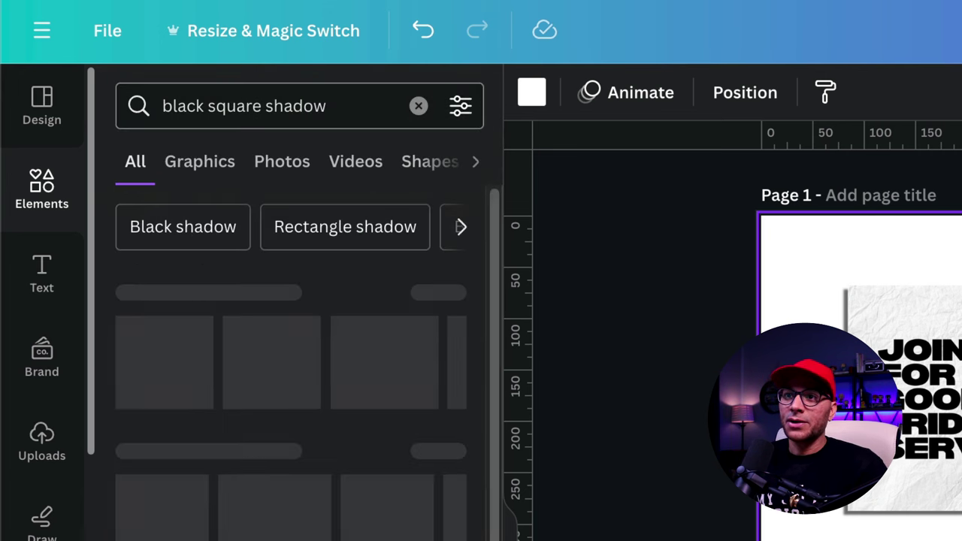
left_click(442, 294)
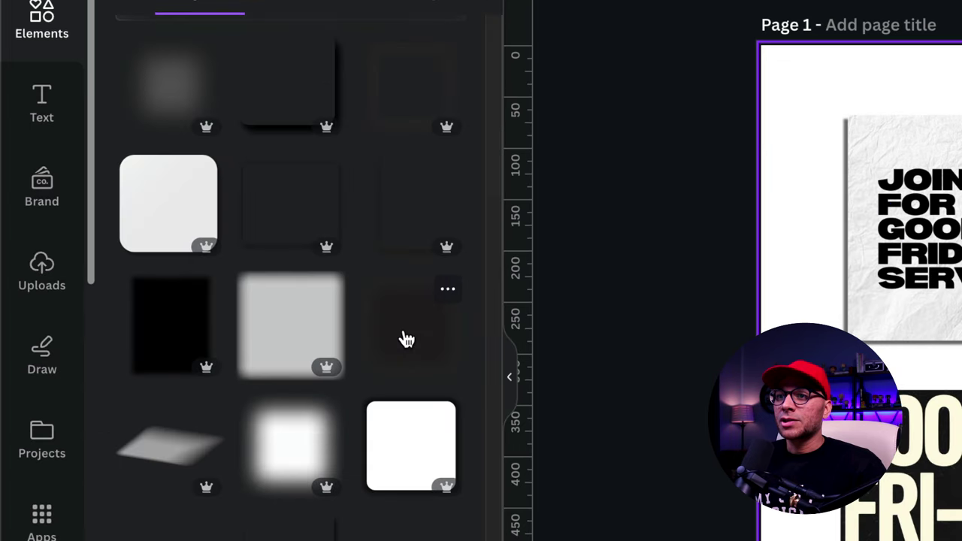
left_click(405, 331)
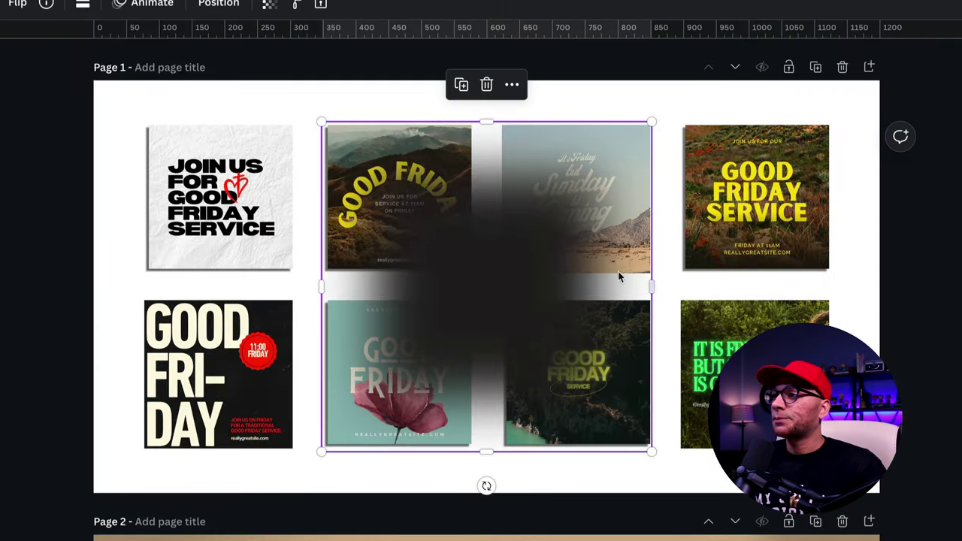
Step: Shrink the shadow to tile size and move it onto the Sunday is Coming tile
left_click(619, 277)
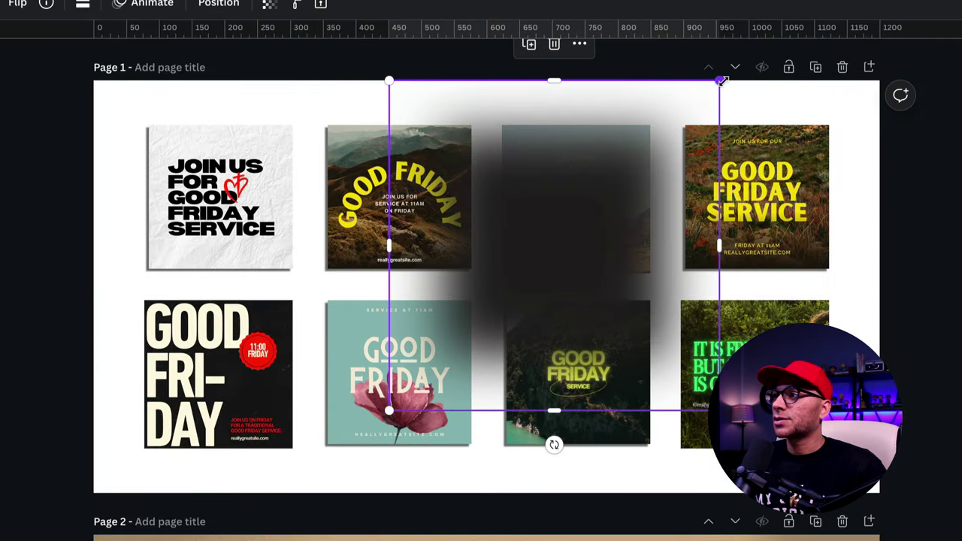
left_click_drag(722, 81, 647, 193)
left_click_drag(492, 353, 538, 274)
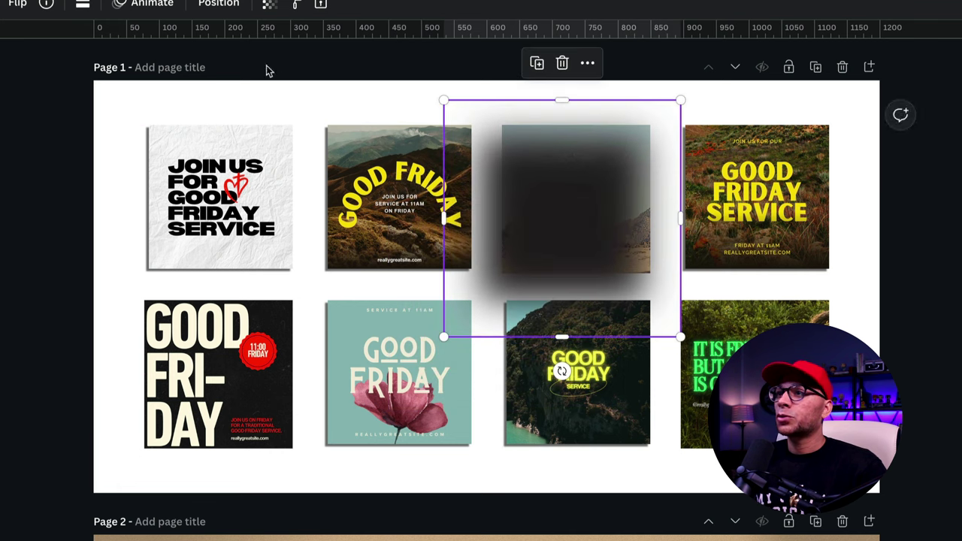
Step: Layer the shadow beneath the Sunday is Coming image, then raise both to the top
left_click(219, 4)
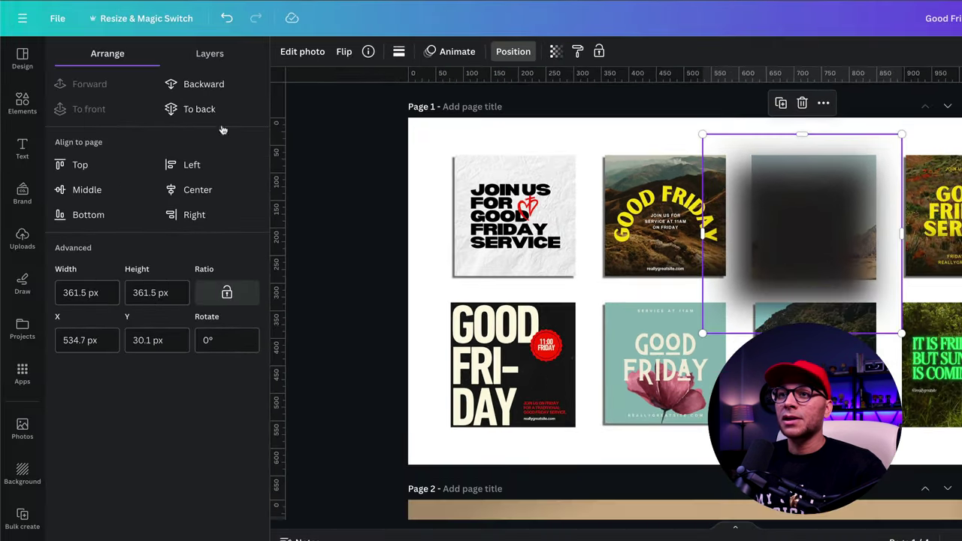
left_click(223, 57)
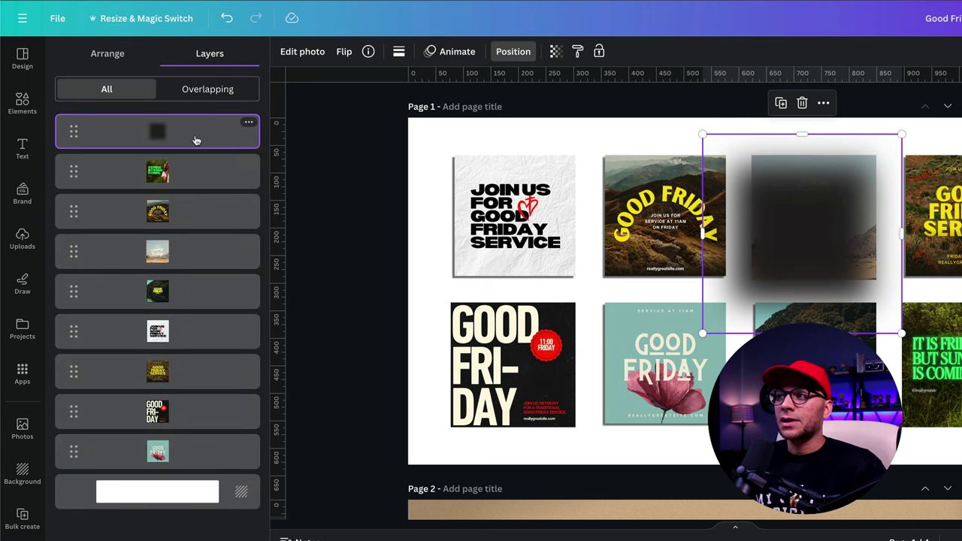
left_click_drag(195, 140, 210, 255)
left_click_drag(740, 293, 733, 298)
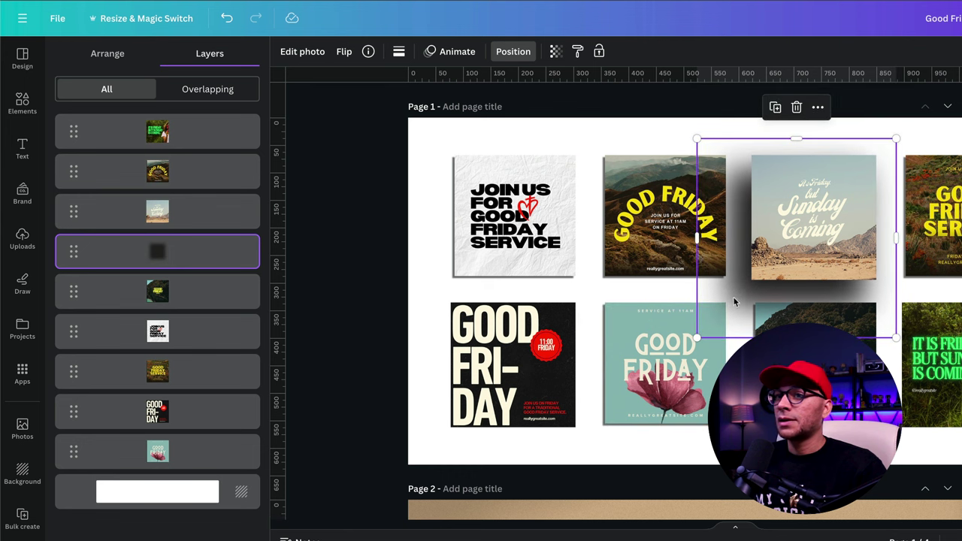
left_click(194, 208)
left_click(198, 259, "shift")
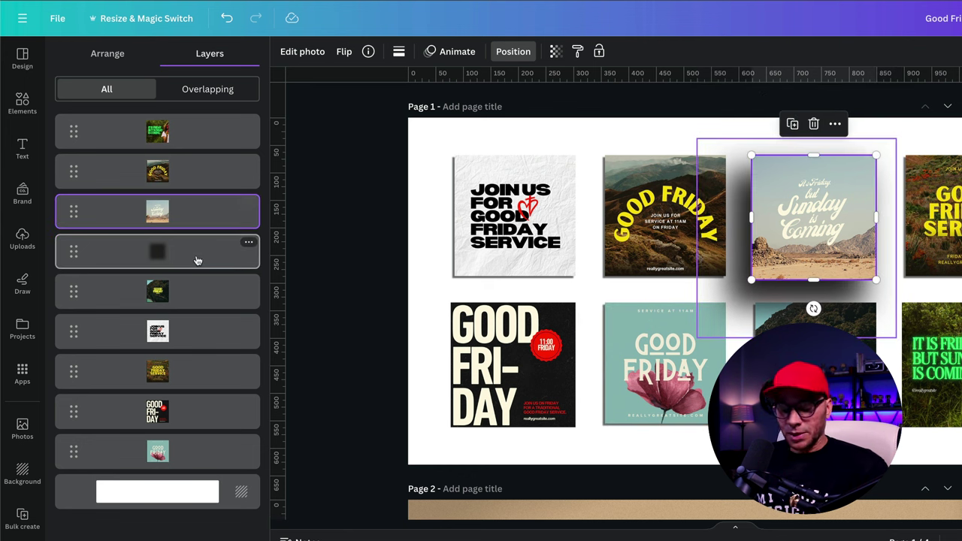
left_click_drag(203, 208, 203, 125)
left_click(339, 196)
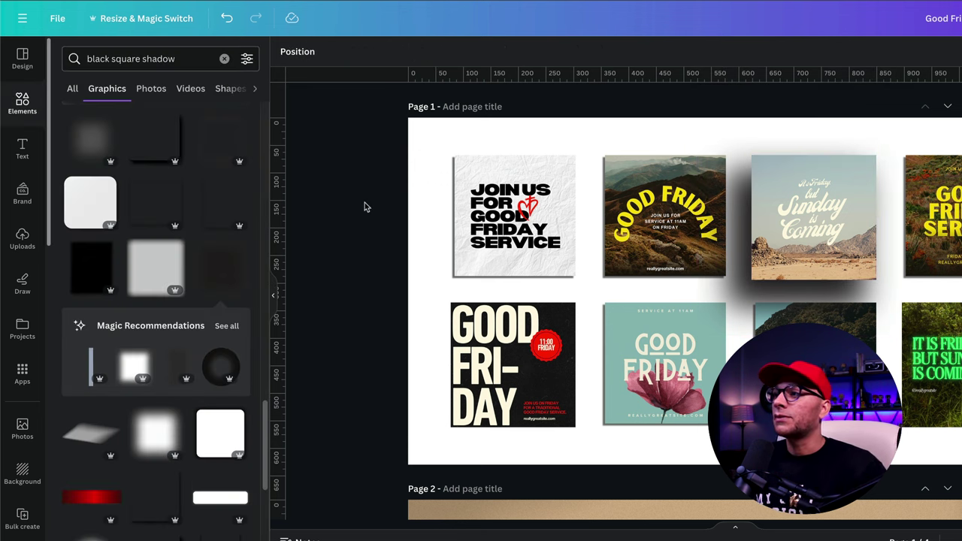
Step: Set the shadow graphic's transparency to 84 and shrink it slightly
left_click(746, 293)
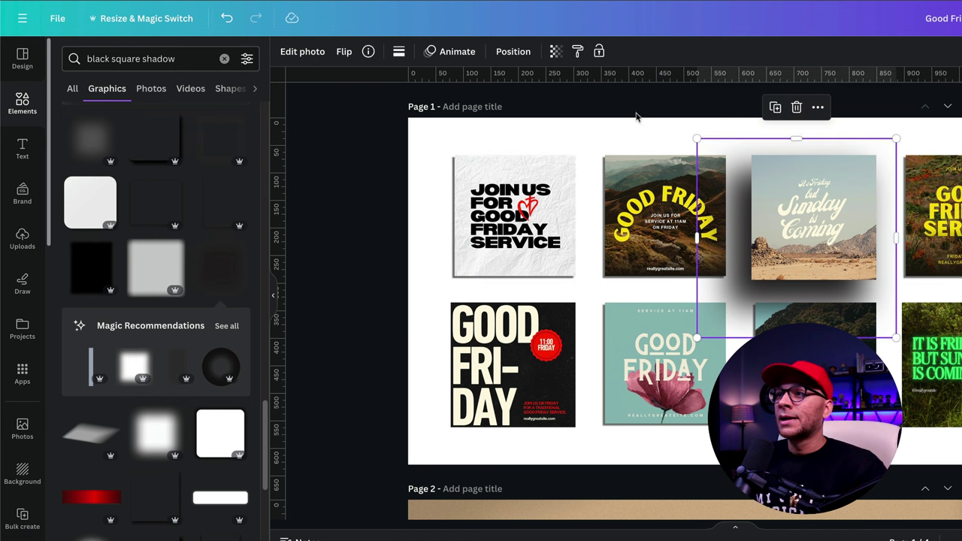
left_click(555, 51)
left_click_drag(555, 100, 532, 102)
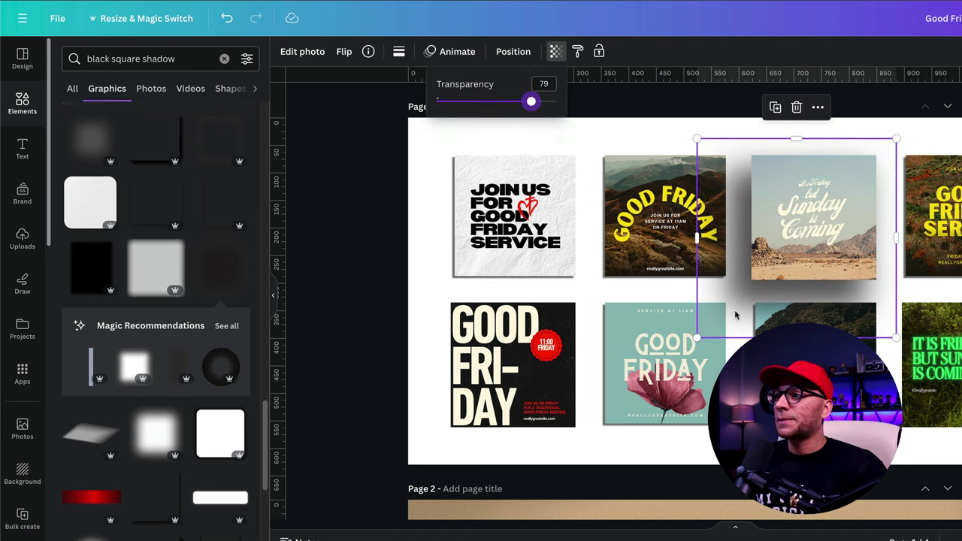
left_click_drag(693, 338, 703, 330)
key("Escape")
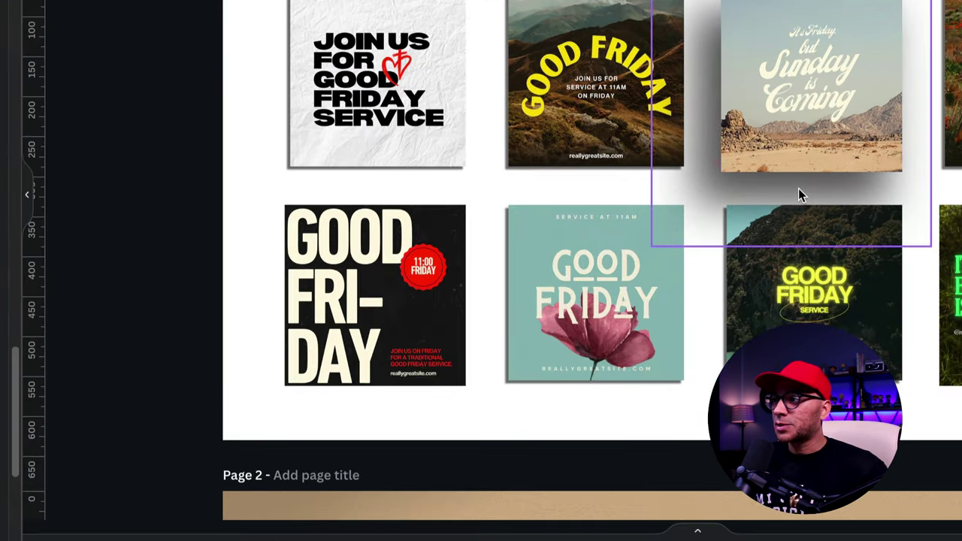
Step: Duplicate the shadow behind the GOOD FRI-DAY card and fine-tune its position
left_click(801, 295)
left_click_drag(786, 194, 377, 385)
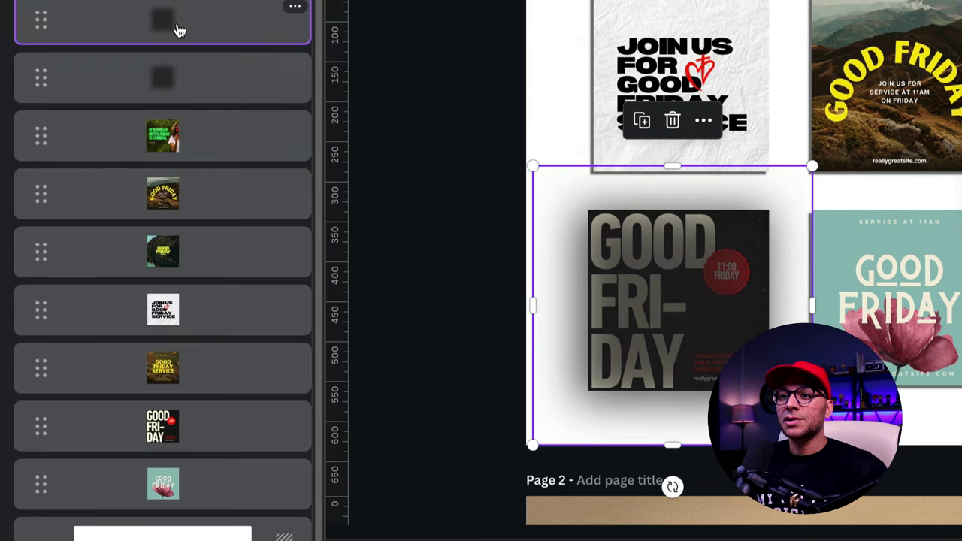
left_click_drag(179, 31, 183, 433)
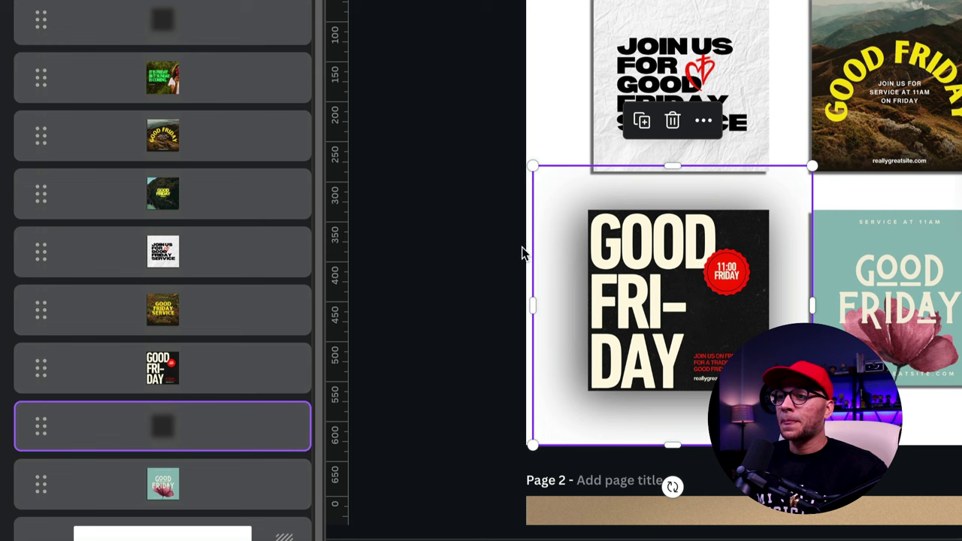
left_click_drag(563, 251, 554, 267)
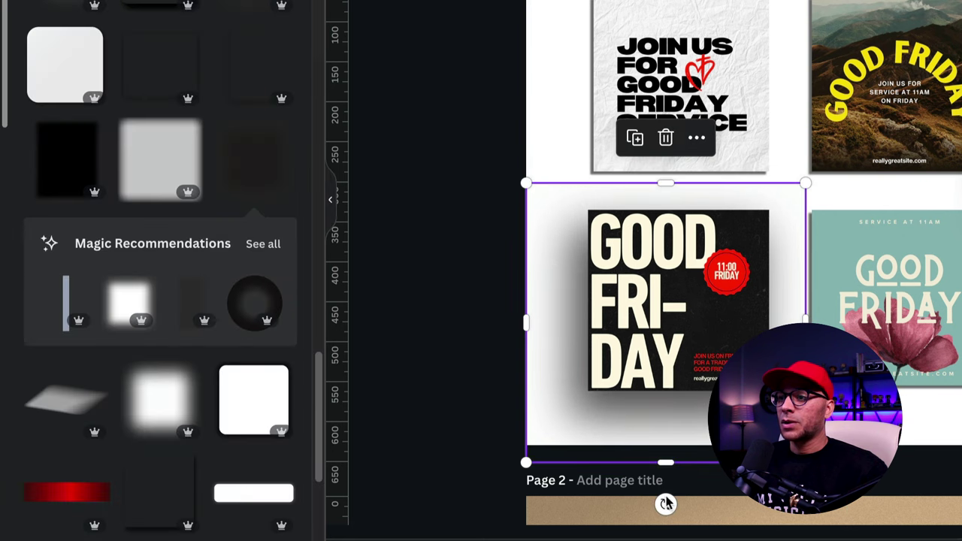
left_click_drag(665, 409, 593, 402)
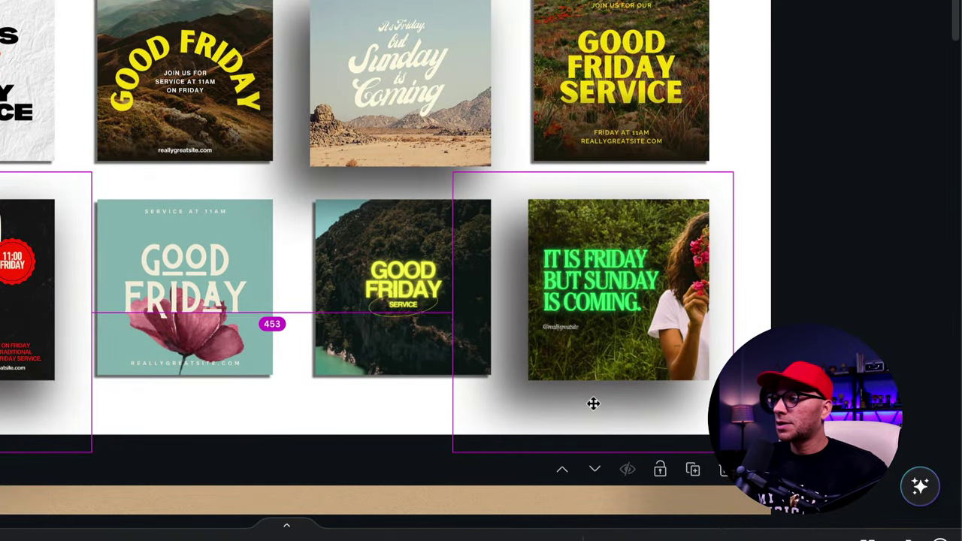
left_click(833, 297)
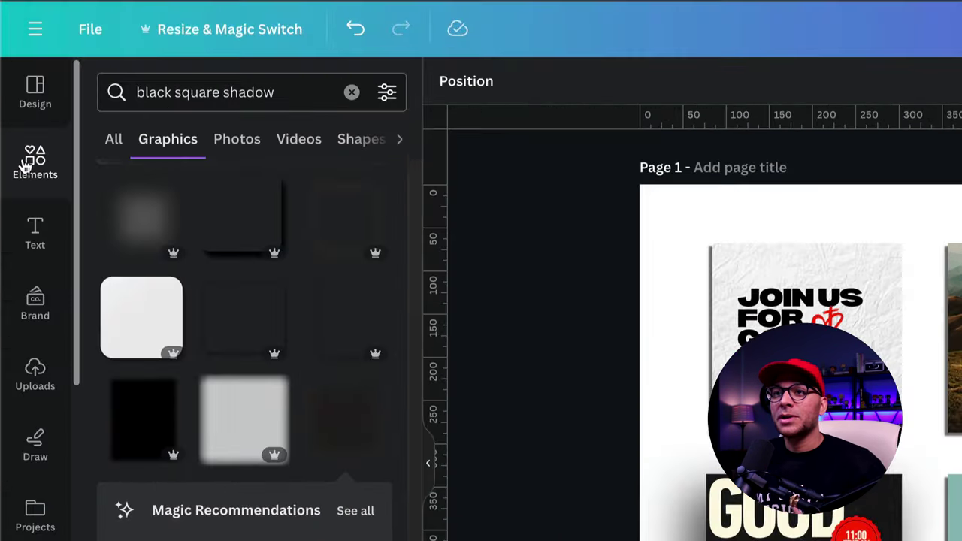
Step: Search Elements for 'overlay' and drag a texture overlay graphic over the card grid
left_click(25, 165)
left_click(254, 91)
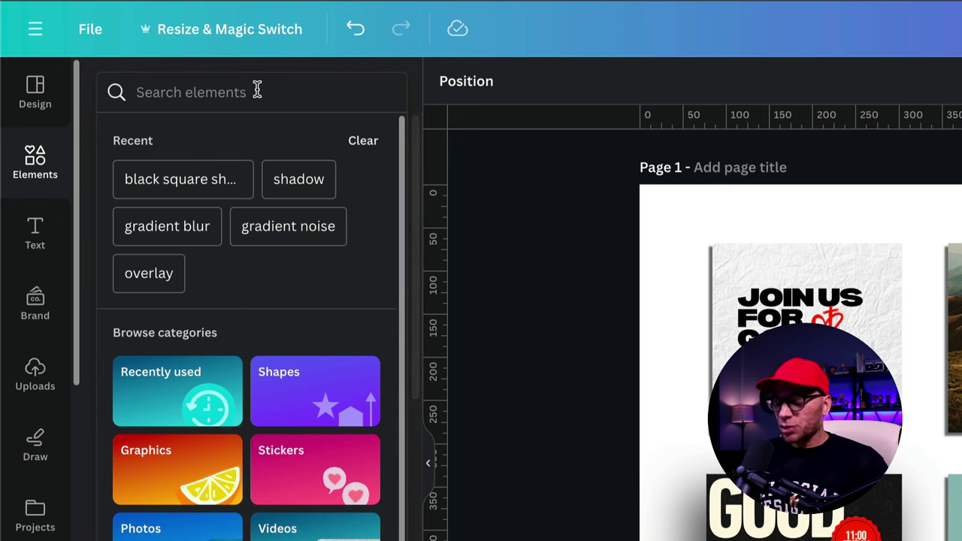
type("overlay")
key("Return")
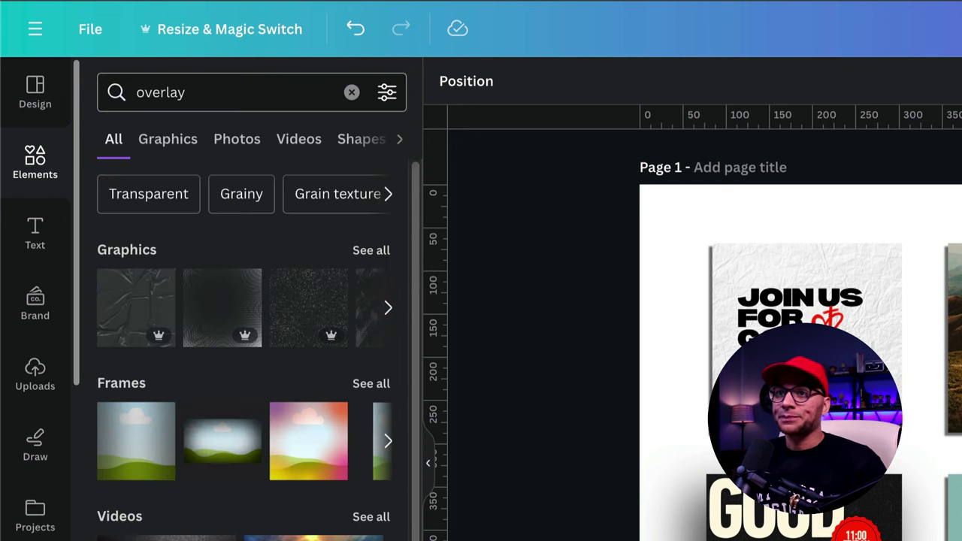
left_click(167, 150)
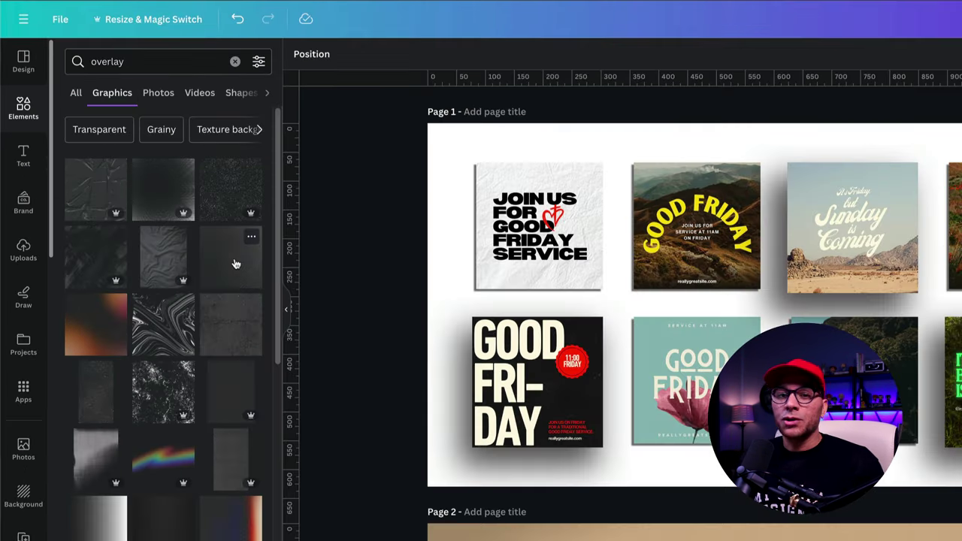
left_click(235, 263)
left_click_drag(713, 307, 273, 166)
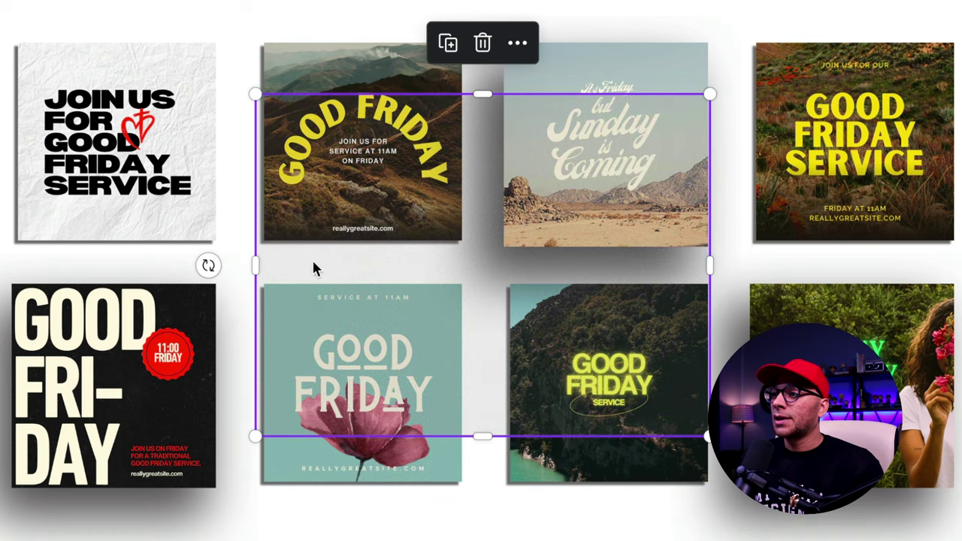
Step: Set the texture overlay as page 1's background and give it 98 transparency
right_click(486, 274)
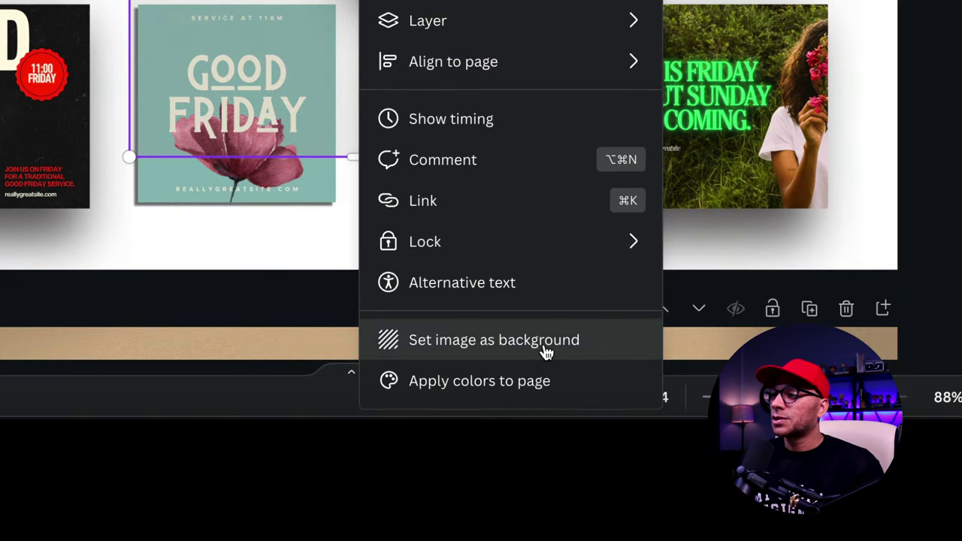
left_click(544, 351)
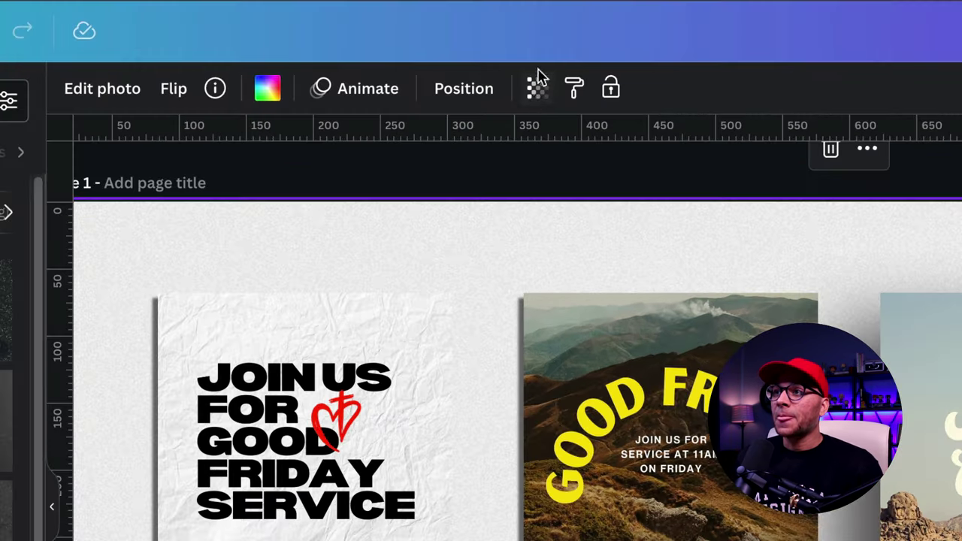
left_click(540, 96)
left_click_drag(537, 174, 532, 178)
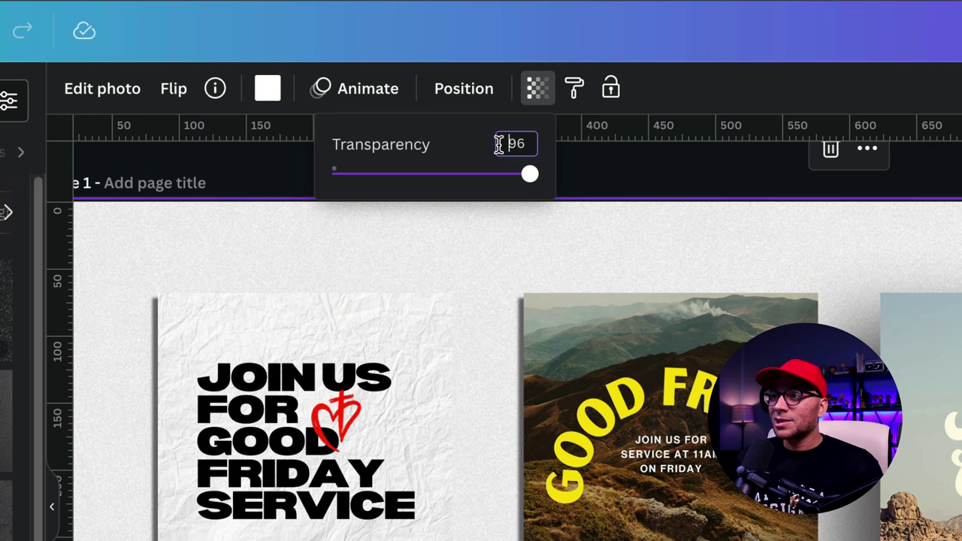
left_click(517, 144)
left_click_drag(527, 143, 503, 143)
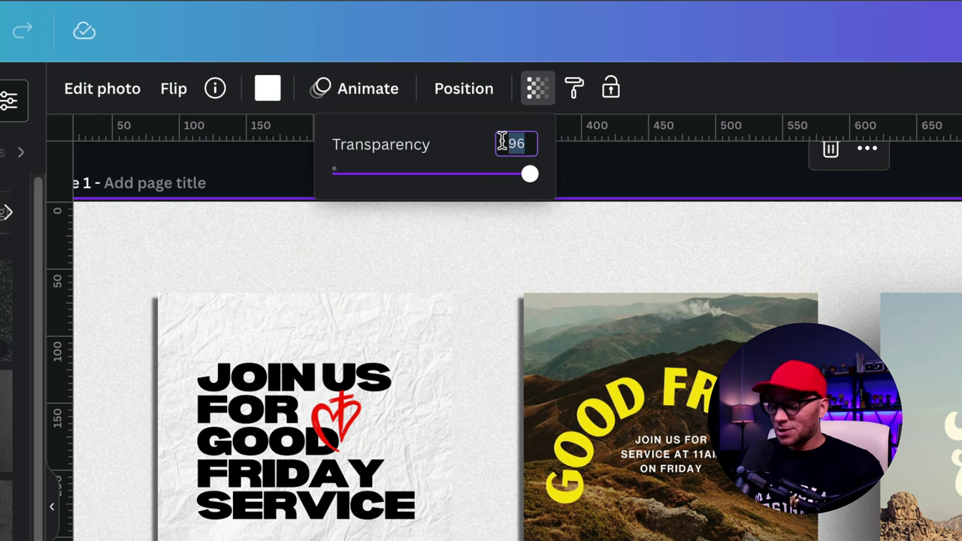
type("98")
key("Return")
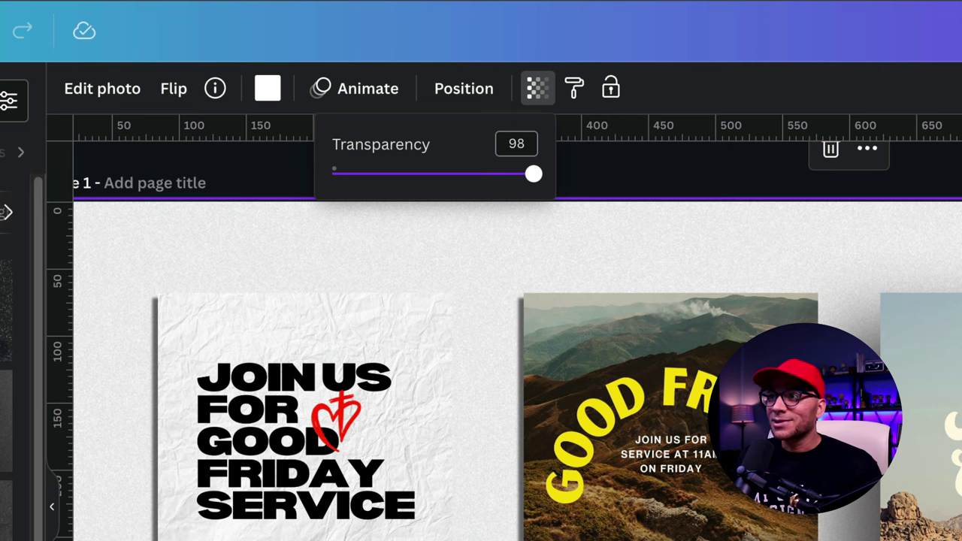
left_click(747, 194)
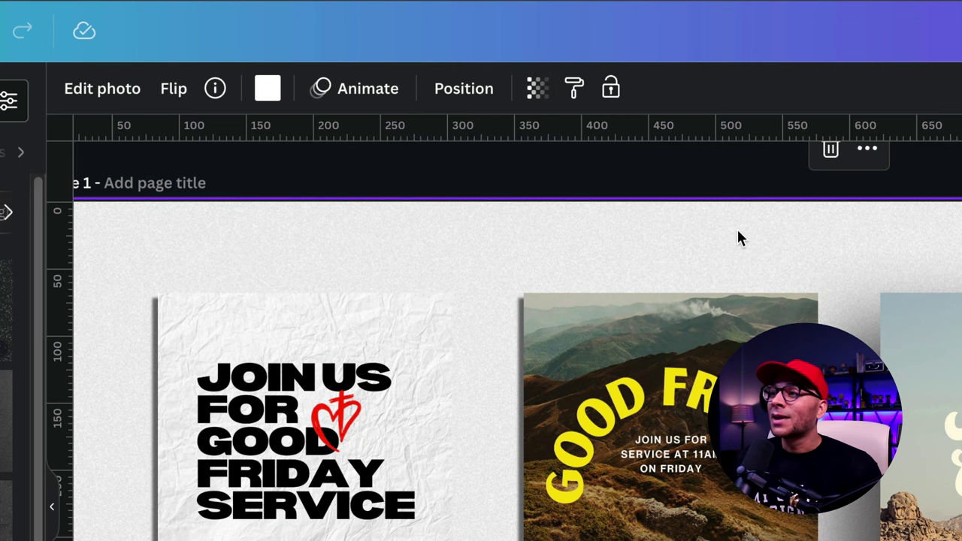
scroll(370, 222, "left", 3)
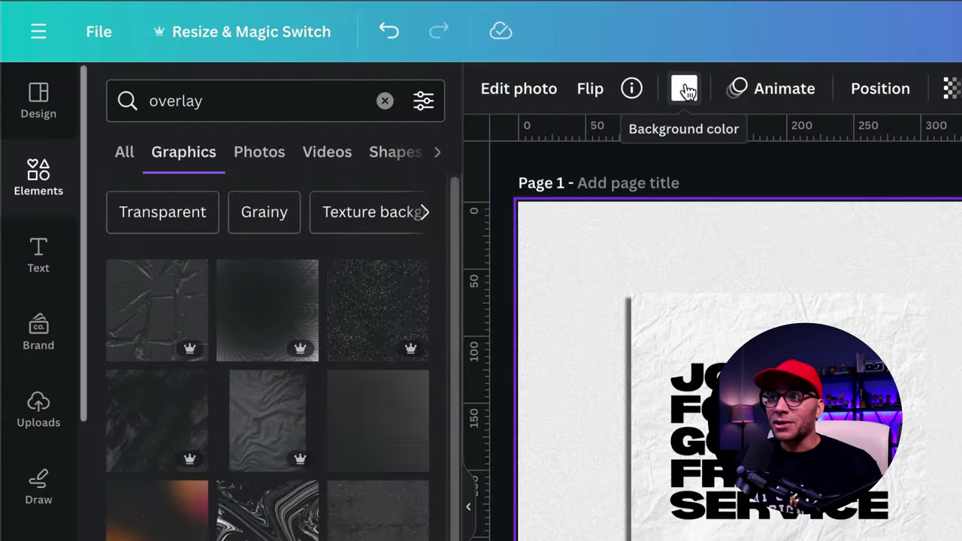
Step: Tint the page background with the tan #ddb88c document colour and review the page
left_click(406, 89)
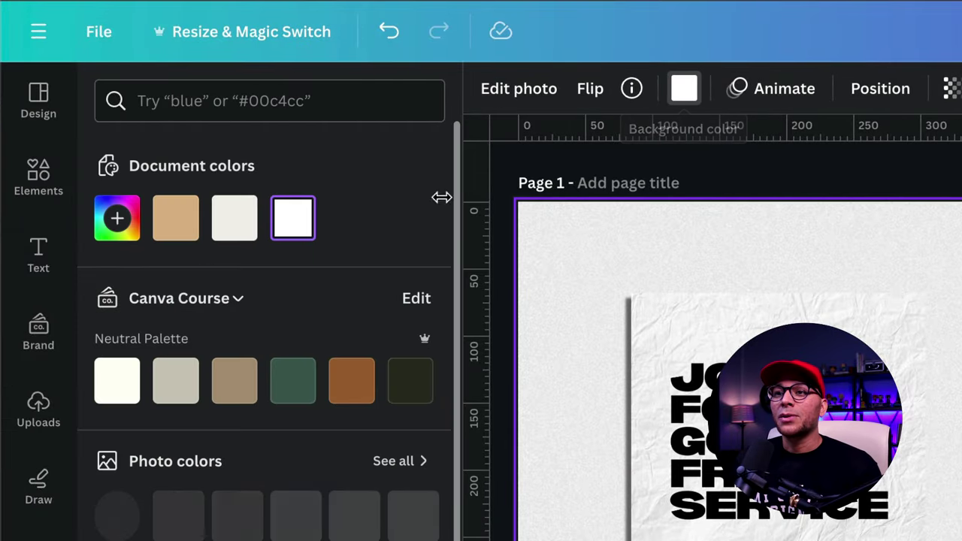
left_click(177, 221)
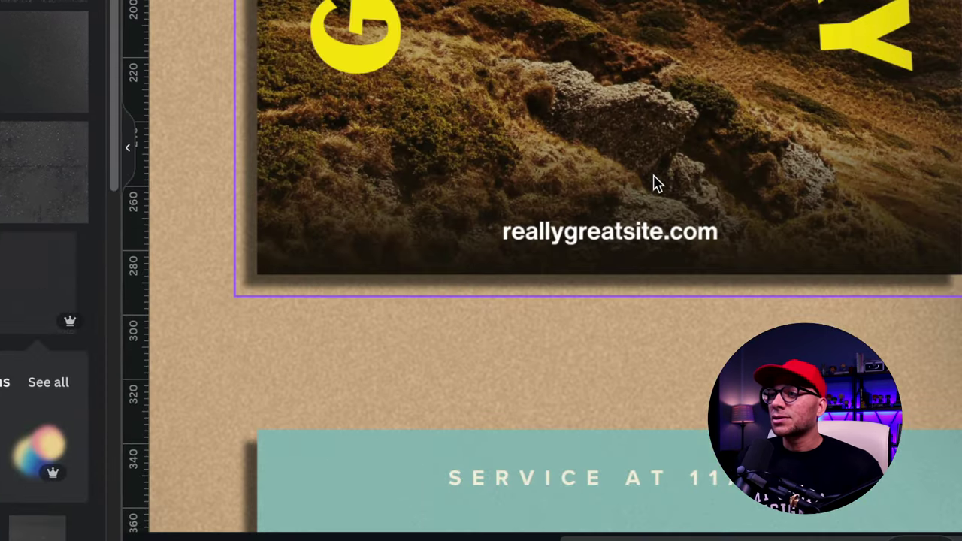
scroll(657, 183, "up", 5)
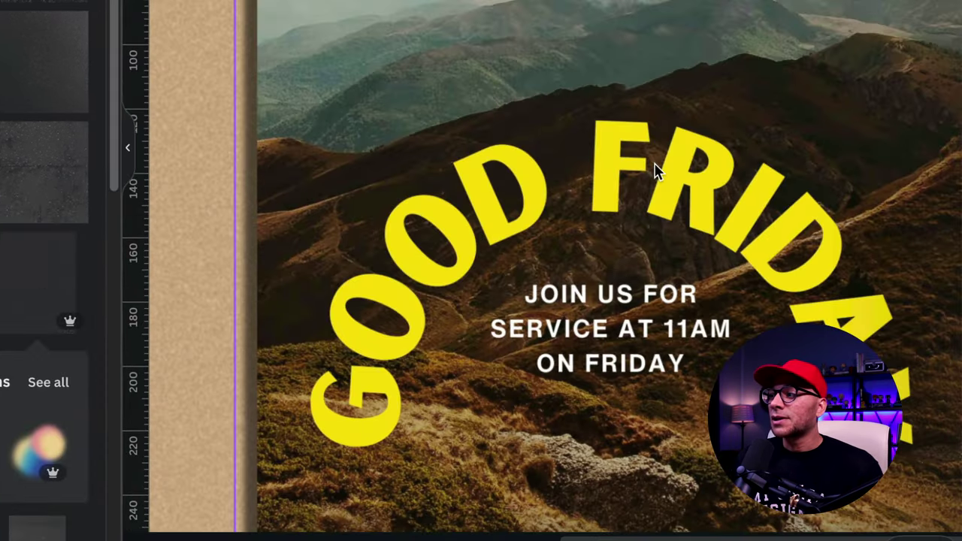
scroll(654, 173, "left", 5)
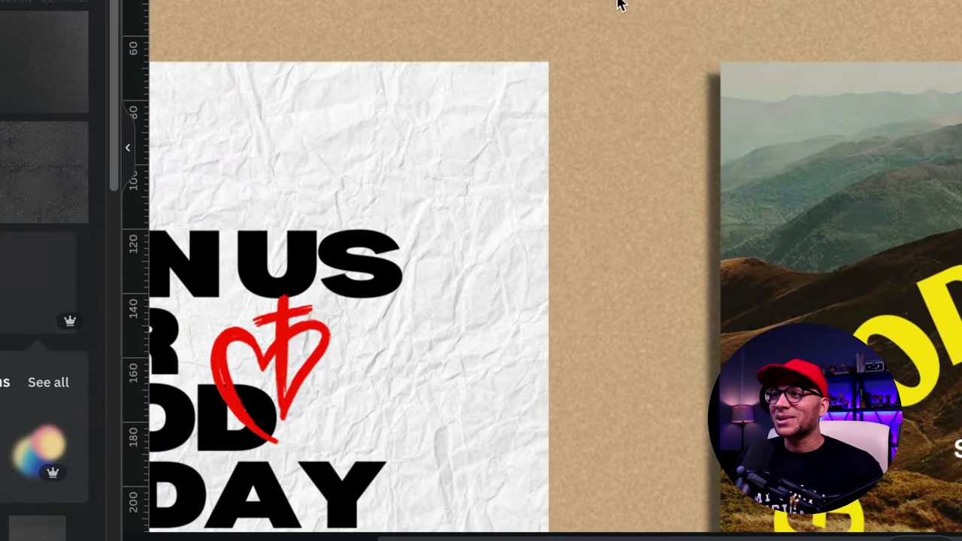
scroll(422, 270, "down", 3)
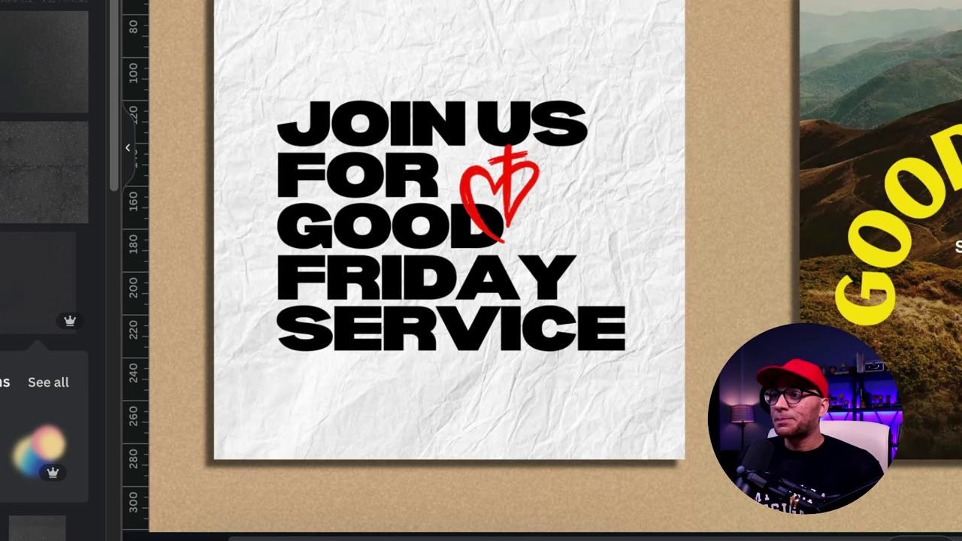
scroll(482, 271, "down", 3)
scroll(481, 271, "up", 2)
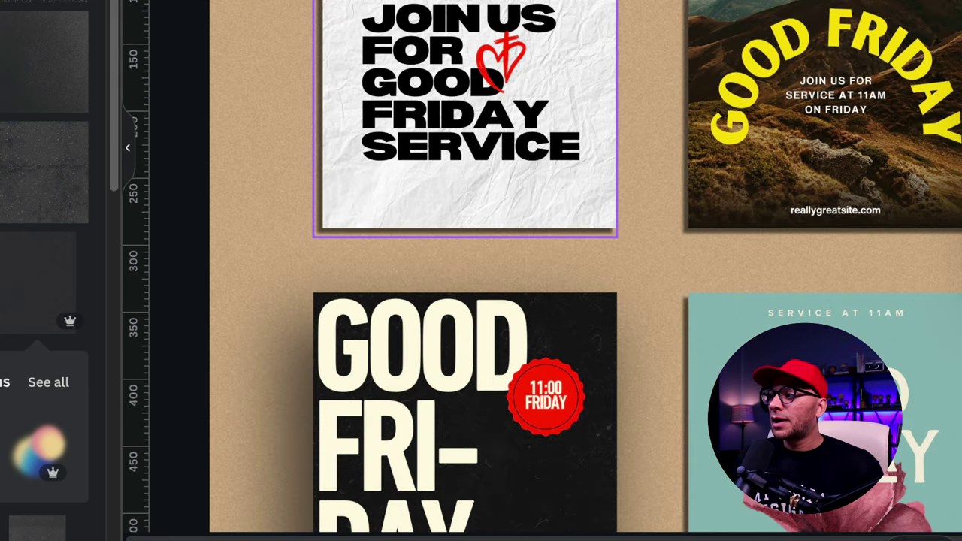
scroll(481, 271, "down", 1)
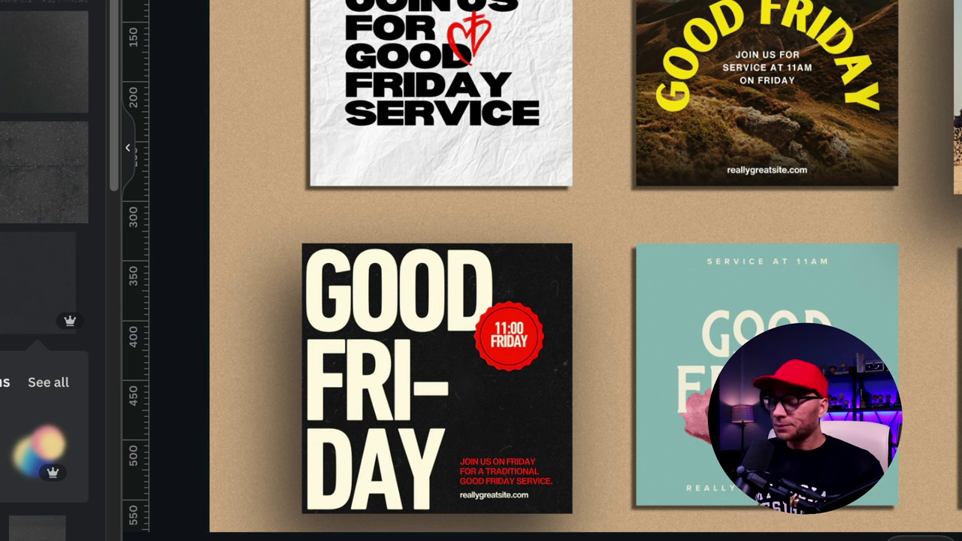
scroll(482, 271, "down", 2)
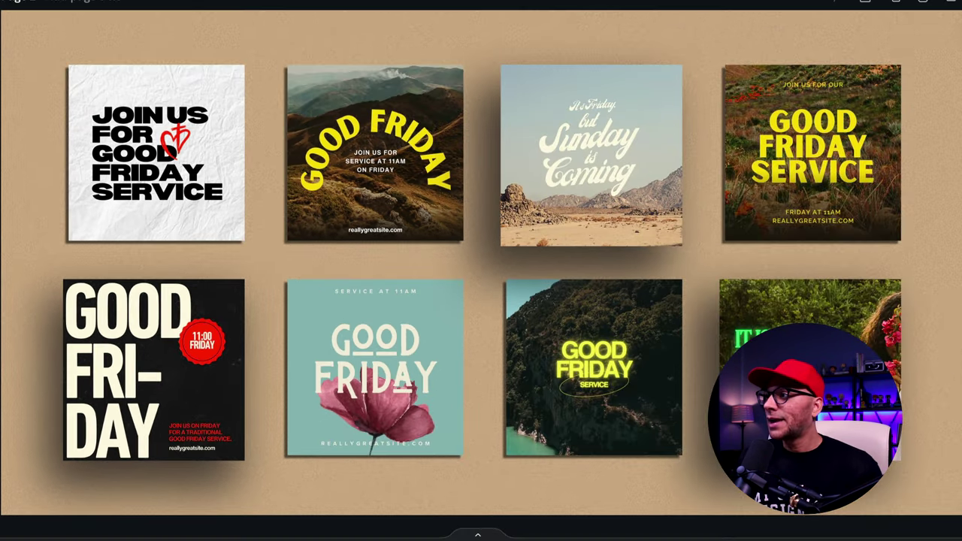
scroll(481, 270, "down", 1)
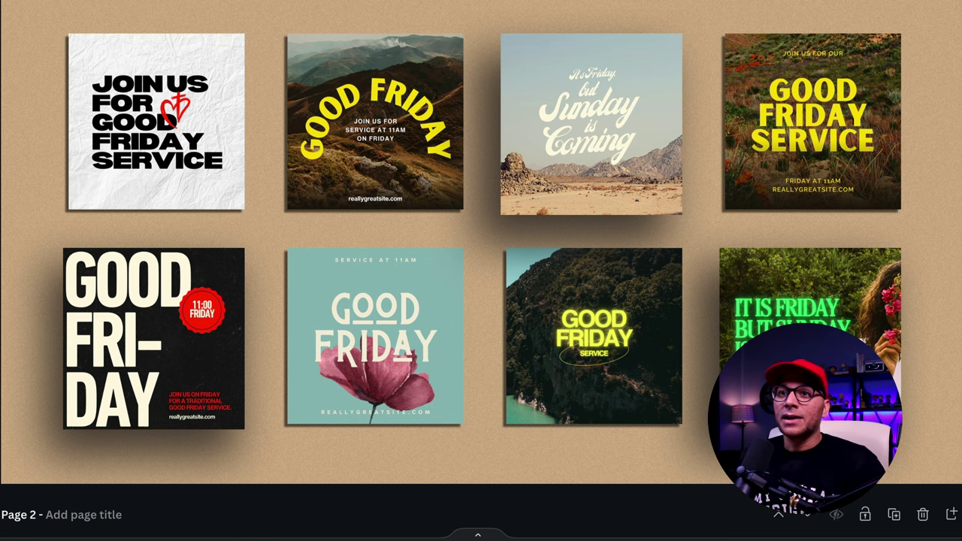
Step: Exit the full-screen preview, search graphics for 'windows shadow' and browse the results
key("Escape")
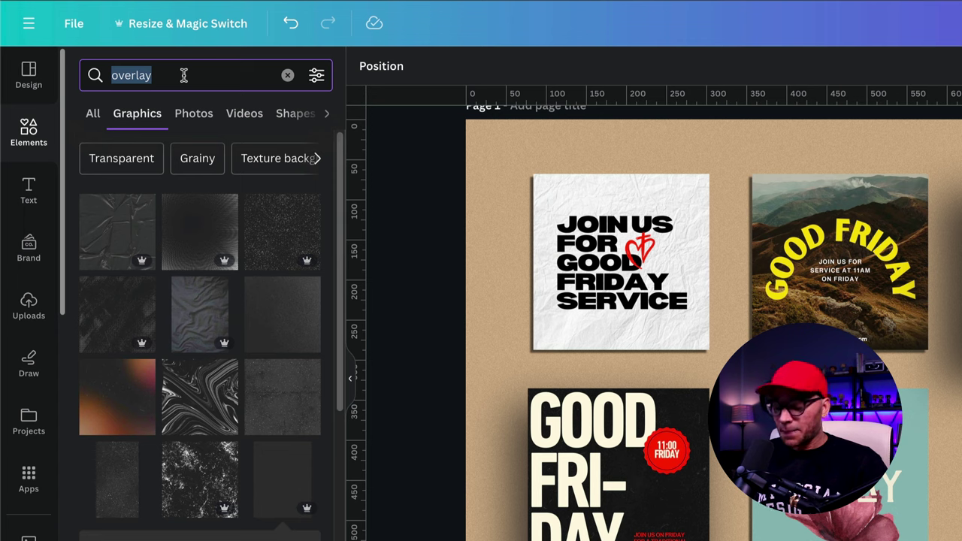
key("BackSpace")
type("windows ")
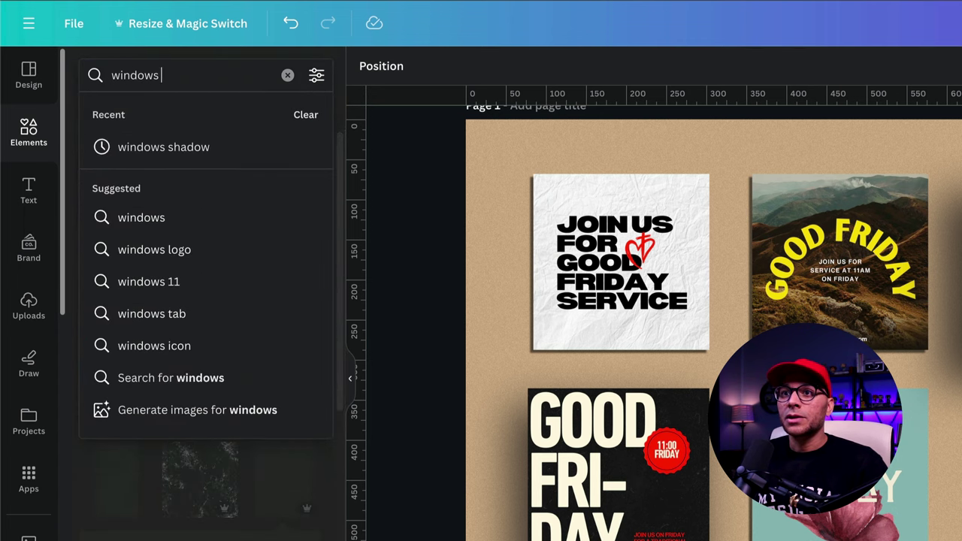
type("shadow")
key("Return")
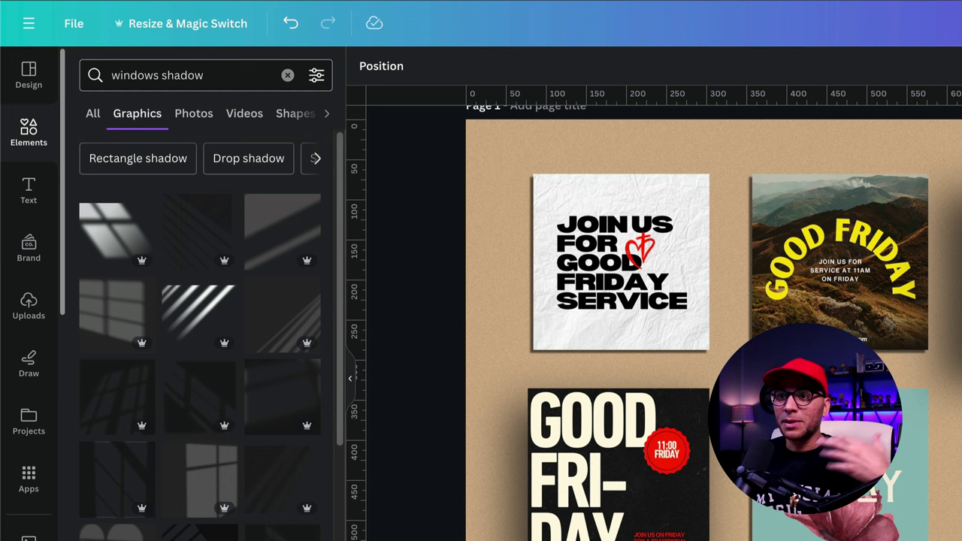
mouse_move(142, 297)
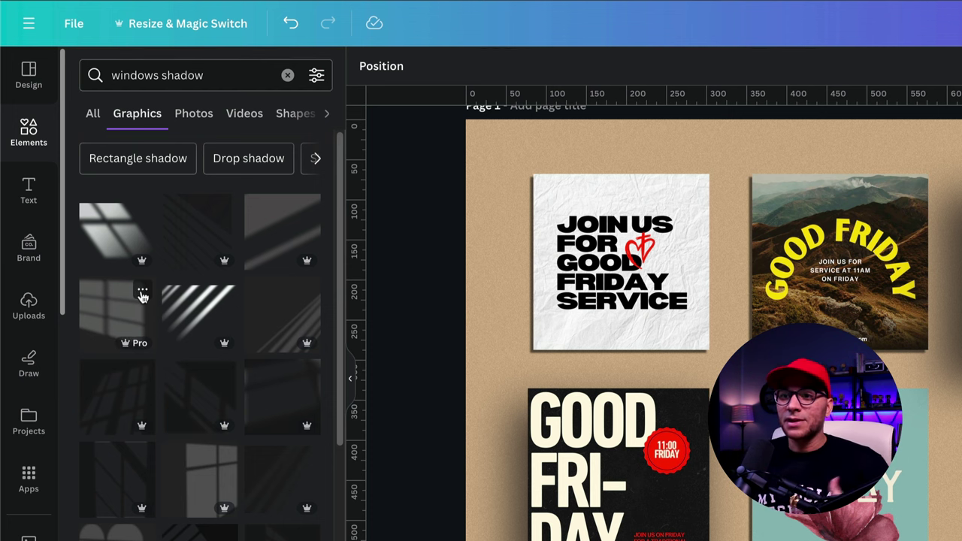
scroll(239, 351, "down", 3)
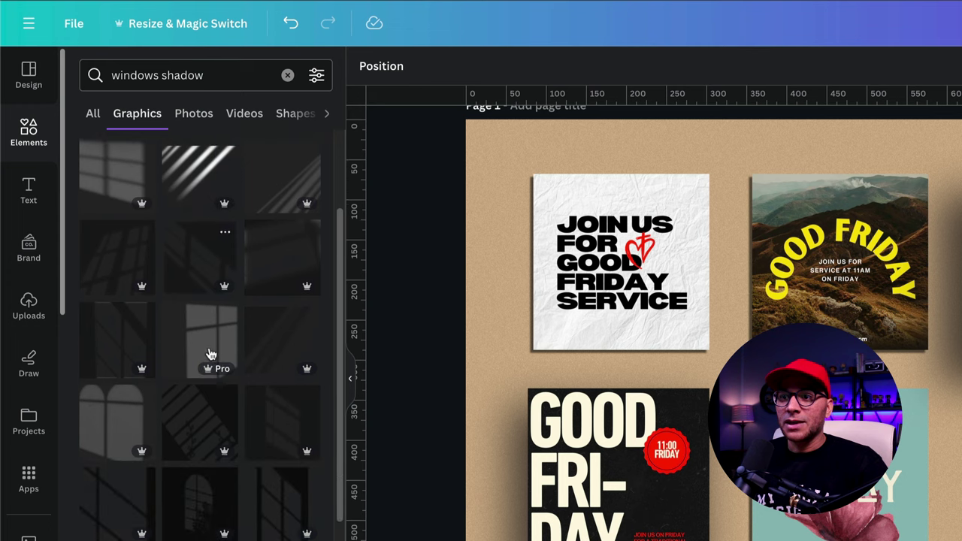
scroll(215, 358, "down", 5)
scroll(213, 359, "down", 1)
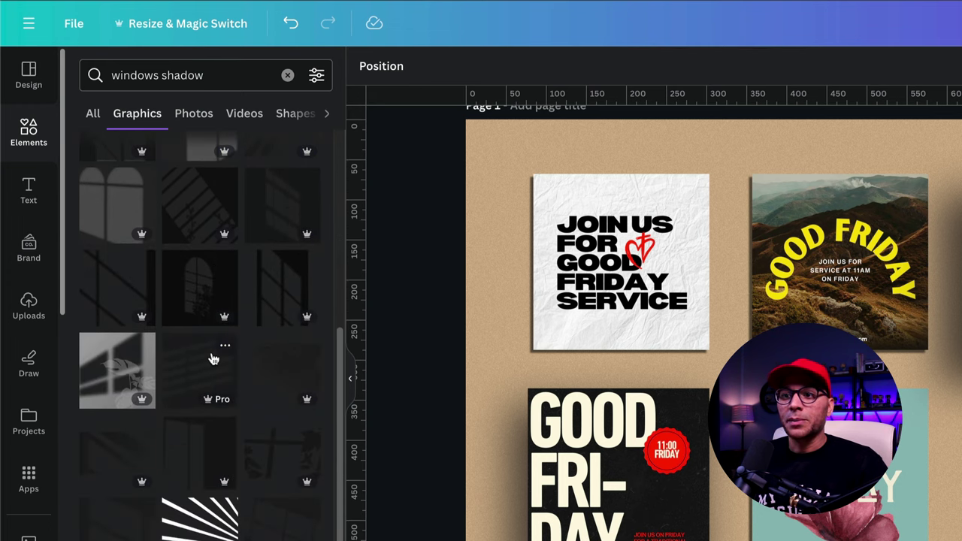
scroll(213, 360, "down", 2)
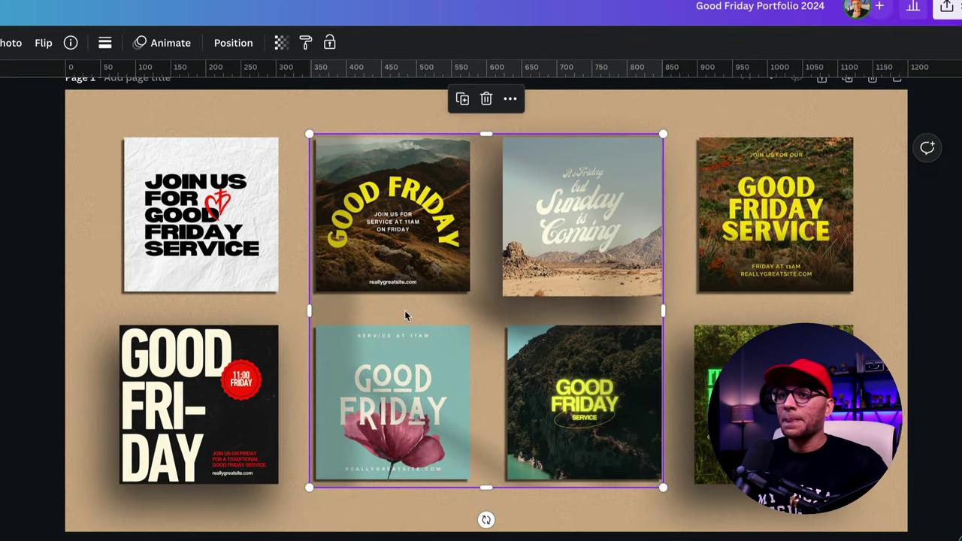
Step: Flip the window shadow horizontally and stretch it across the whole page
left_click(43, 43)
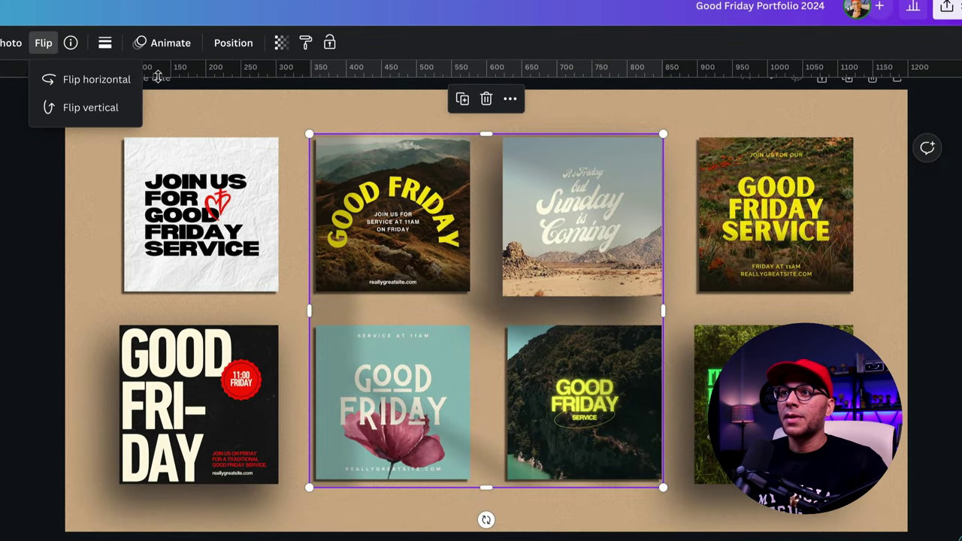
left_click(101, 89)
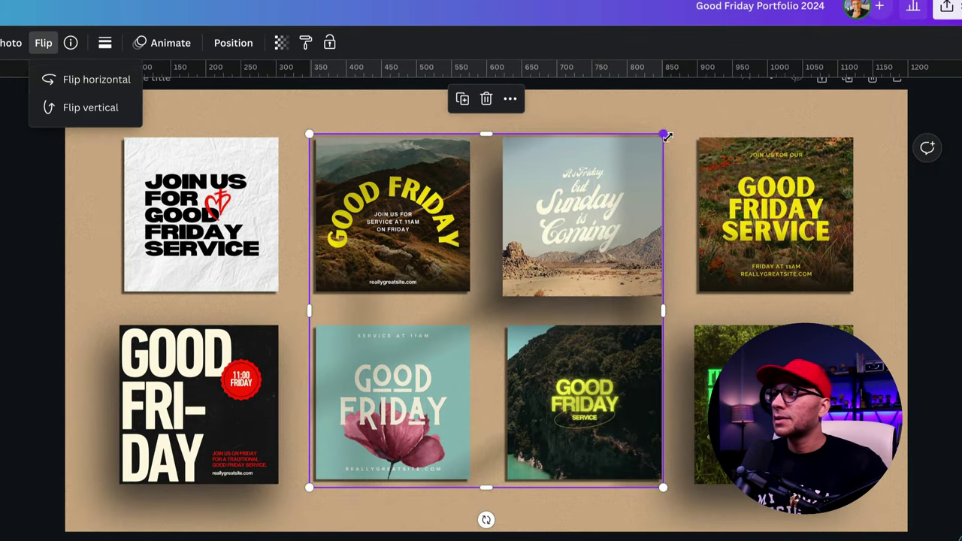
left_click_drag(663, 133, 908, 76)
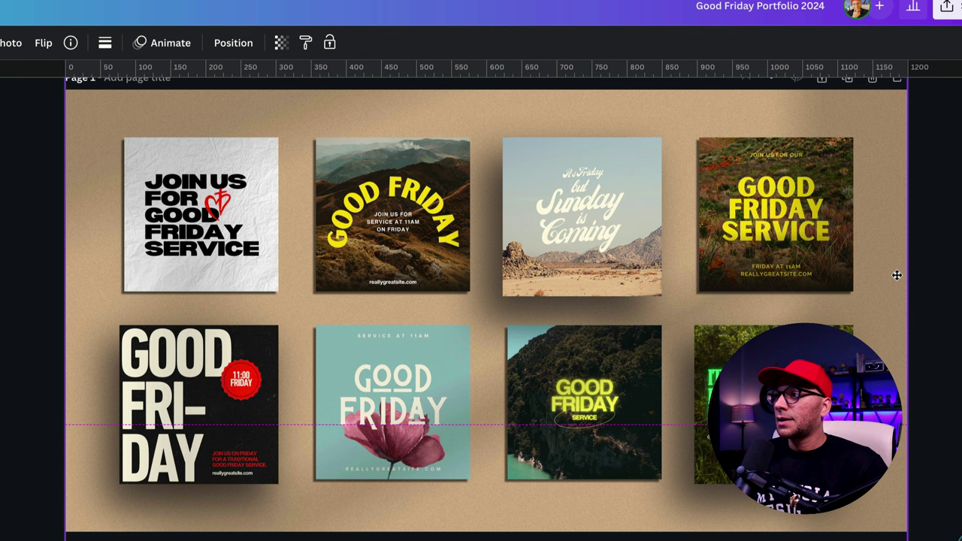
Step: Reselect the page-wide shadow and fade it to transparency 8
left_click(905, 302)
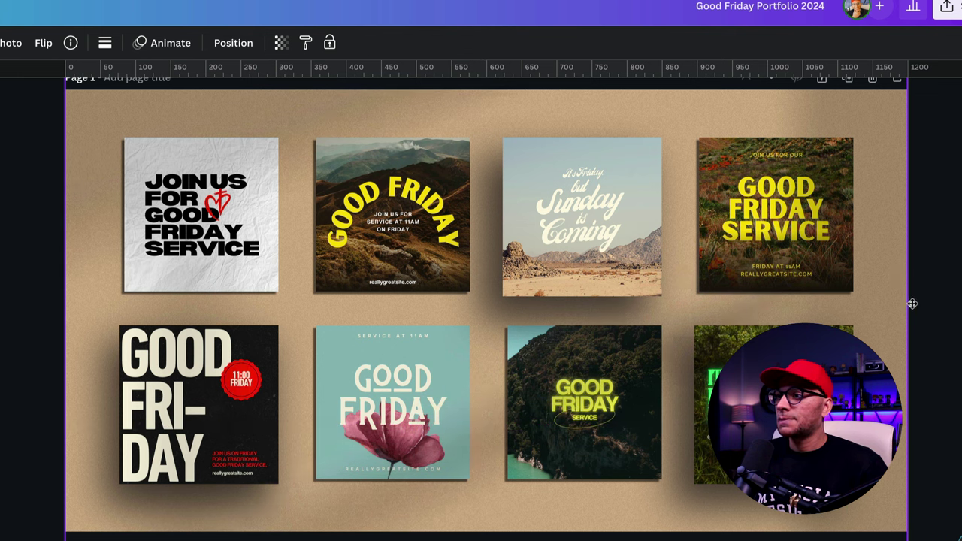
left_click(955, 188)
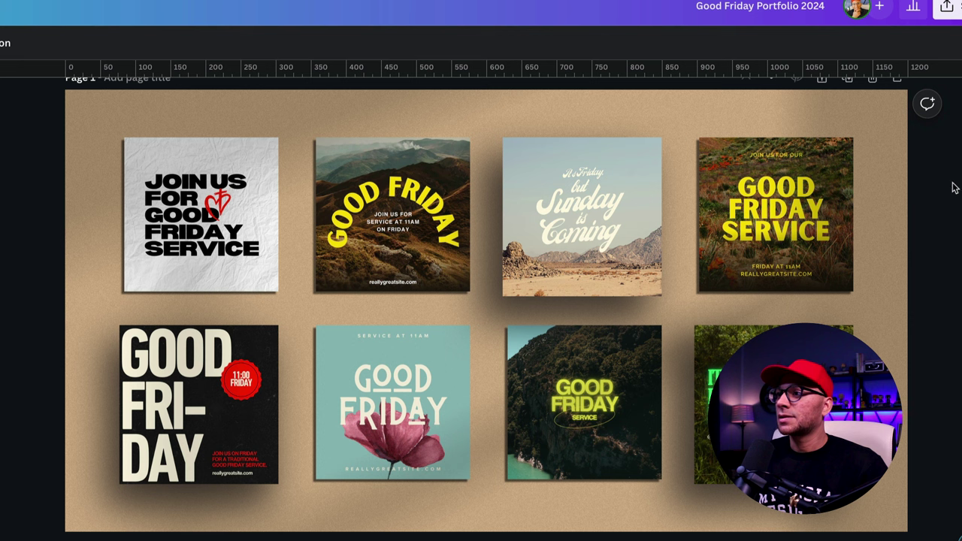
left_click(752, 121)
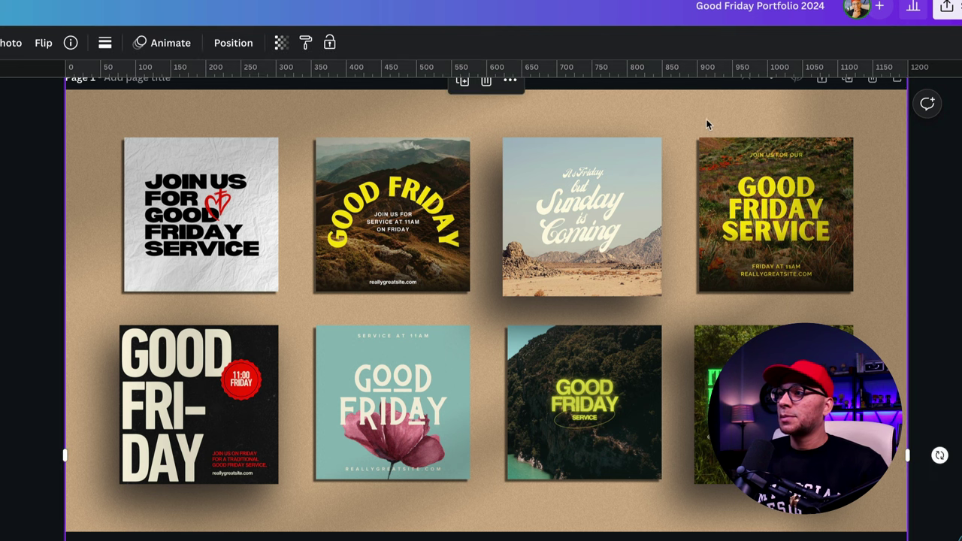
left_click(281, 42)
left_click_drag(279, 98, 157, 99)
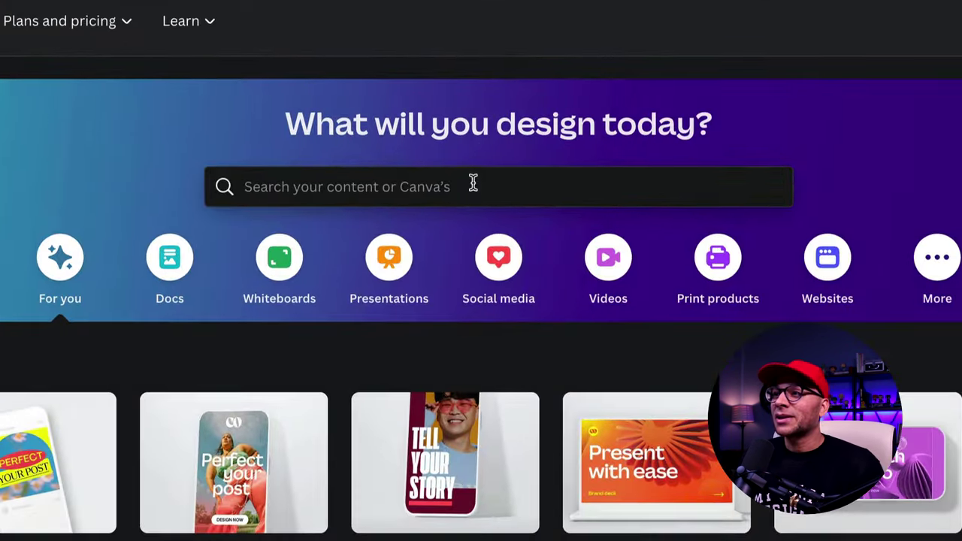
Step: Search 'instagram grid' templates and open the Black and White Tan Instagram Grid as a design
left_click(473, 185)
type("inst")
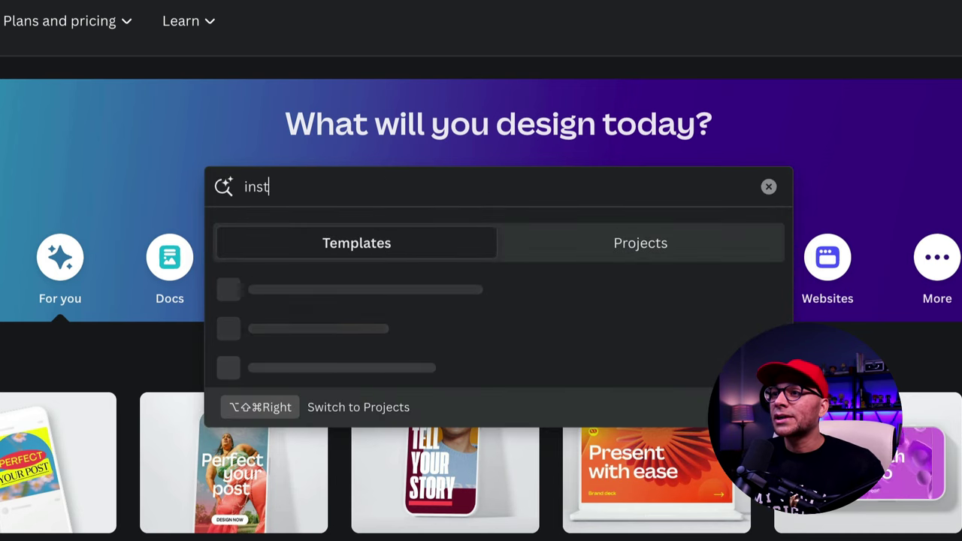
type("agram")
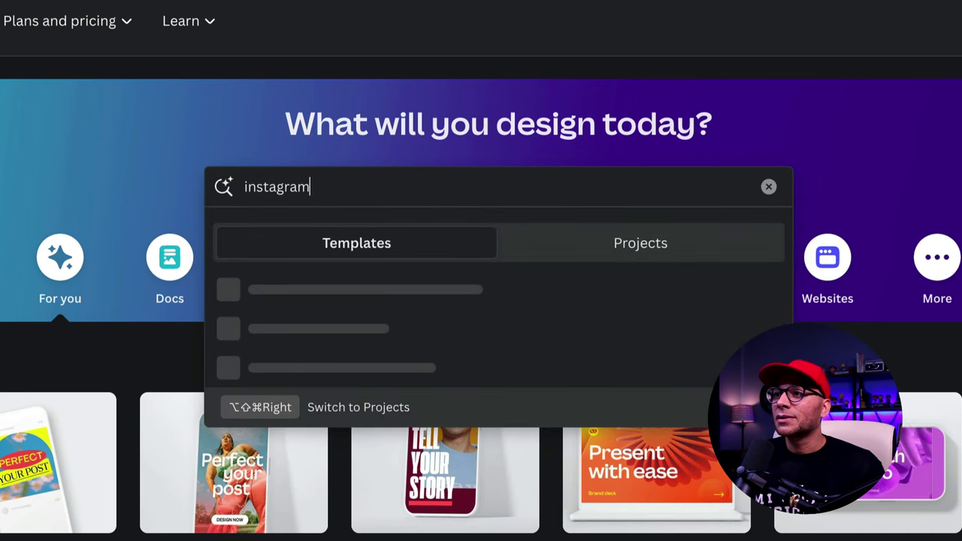
type(" grid")
key("Return")
scroll(367, 35, "down", 5)
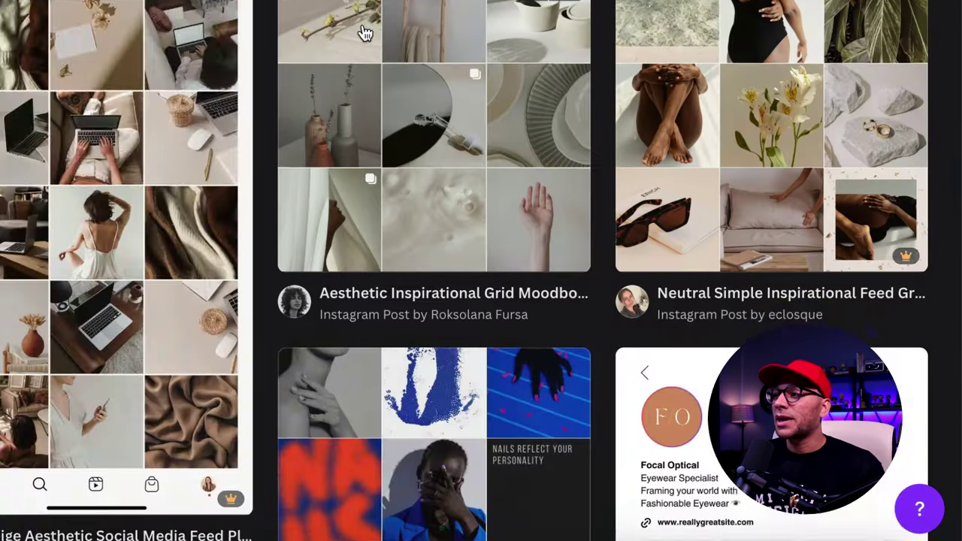
scroll(367, 35, "down", 3)
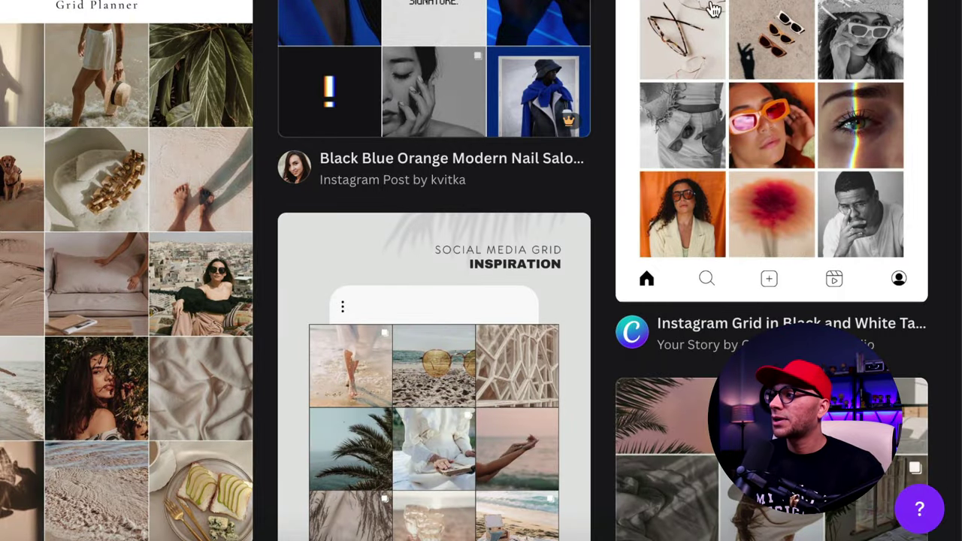
left_click(756, 37)
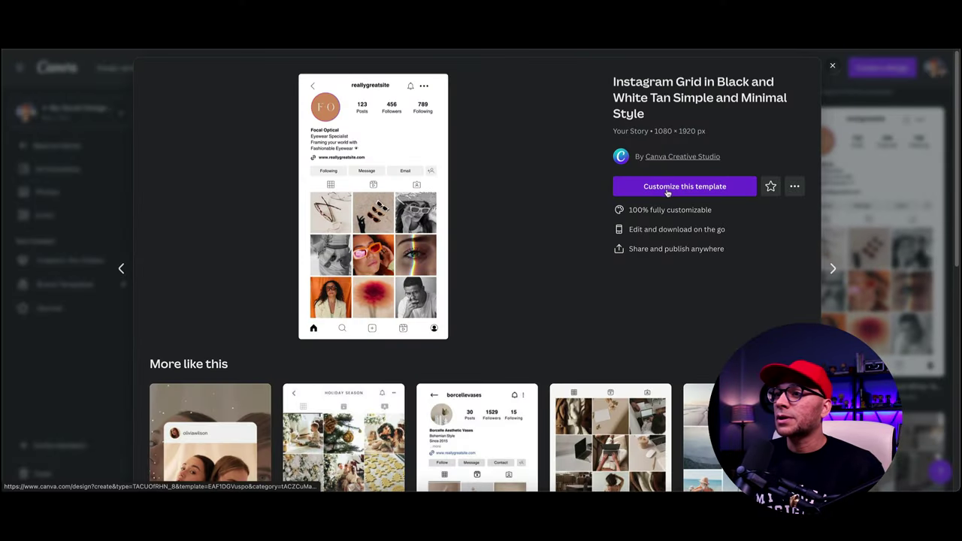
left_click(667, 192)
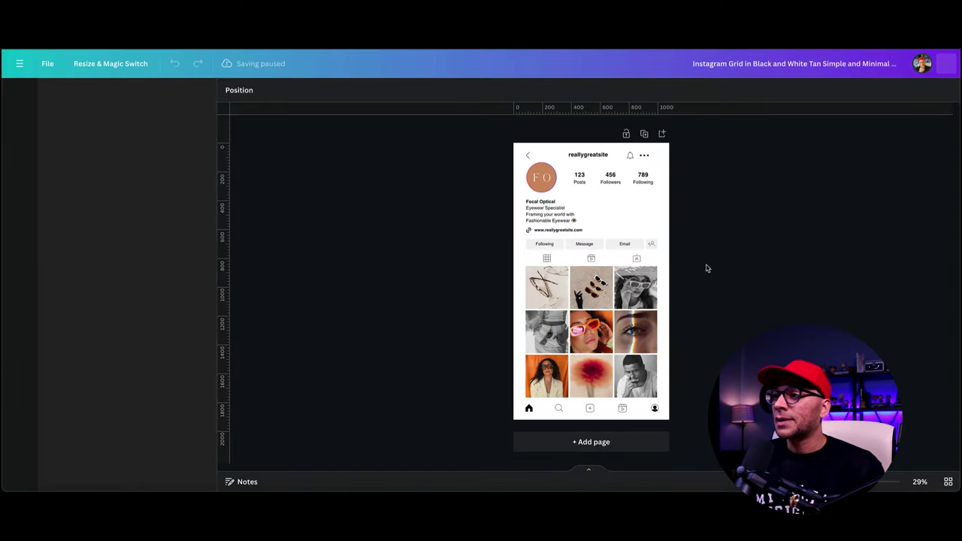
Step: Delete the feed's grid photos and enlarge the glasses photo to fill the feed
left_click_drag(670, 284, 587, 391)
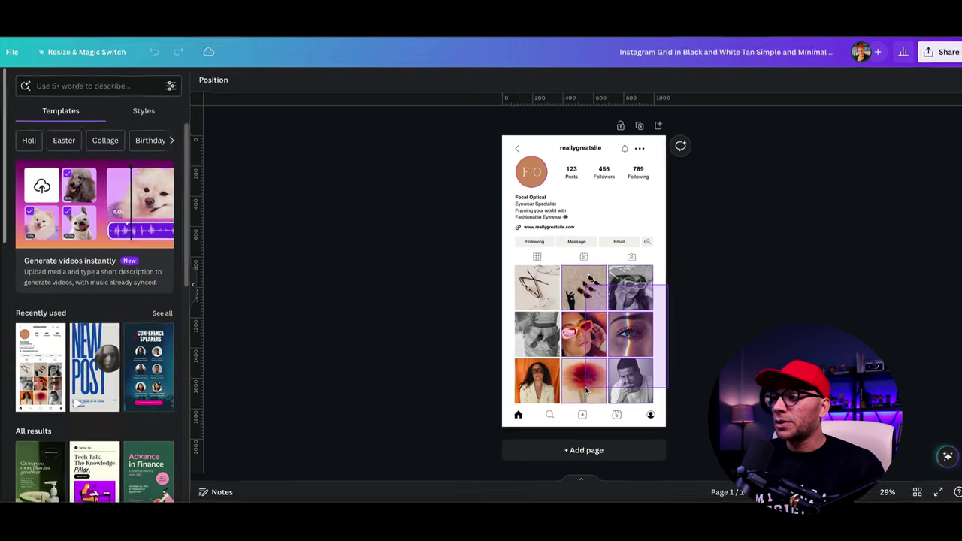
key("Delete")
left_click_drag(594, 340, 550, 378)
key("Delete")
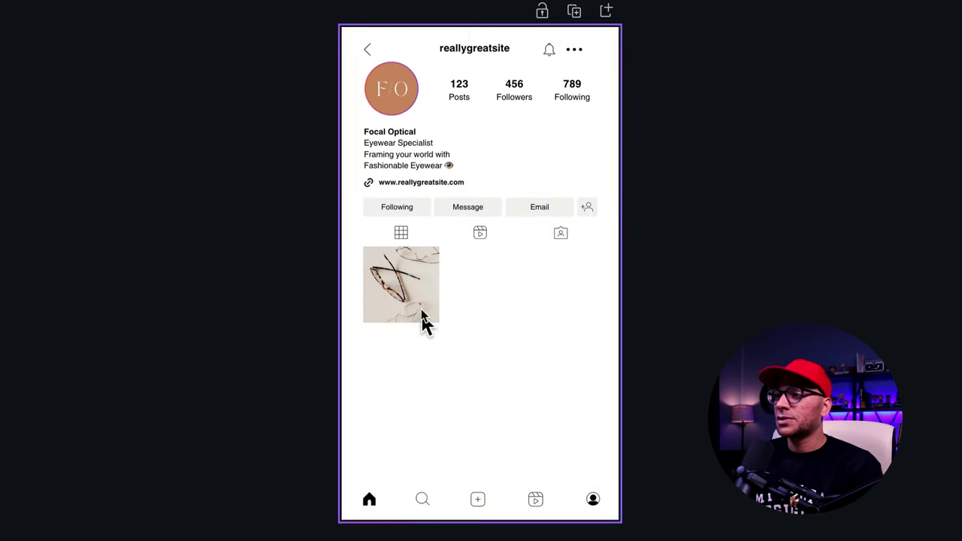
left_click(425, 320)
left_click_drag(439, 323, 624, 458)
left_click(698, 378)
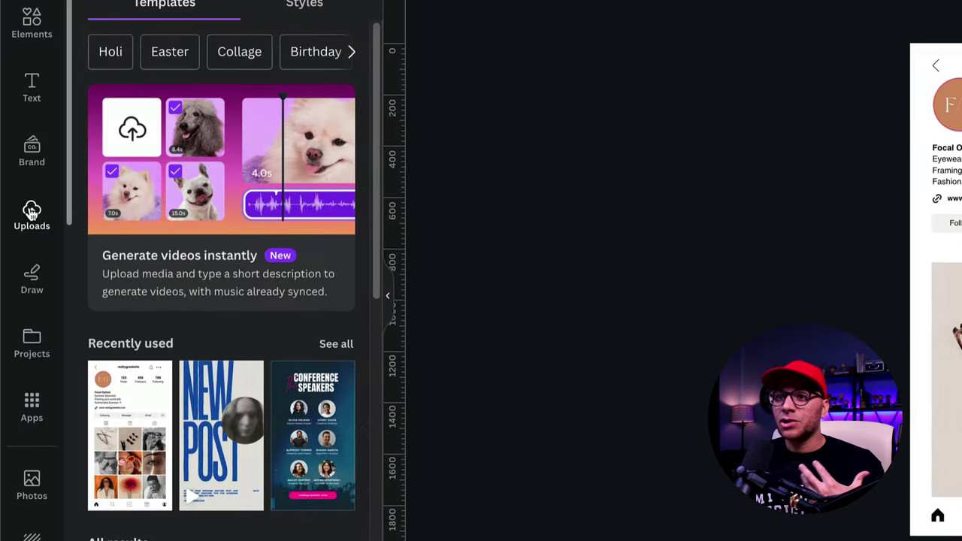
Step: Drag the teal Good Friday post from Uploads into the mockup's post frame
left_click(32, 214)
scroll(206, 252, "down", 15)
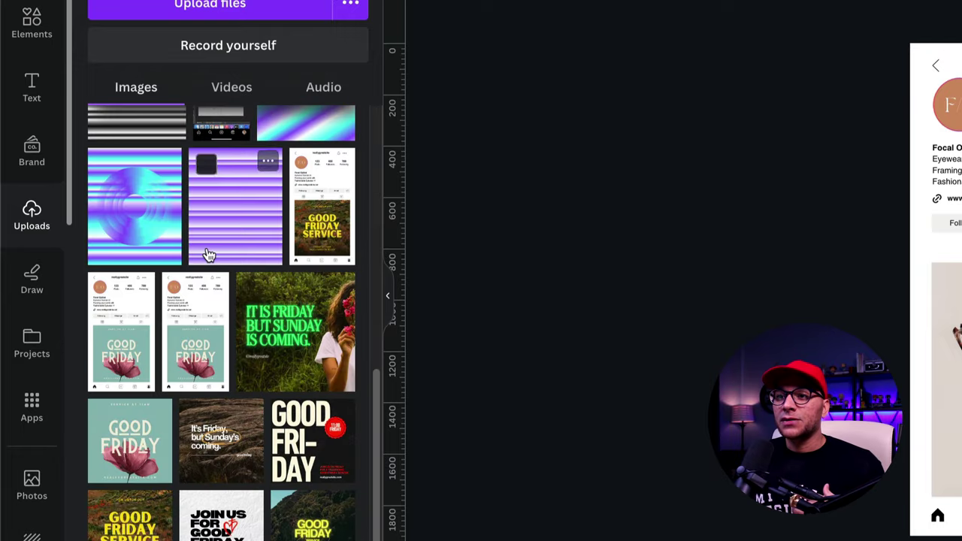
scroll(209, 255, "down", 3)
left_click_drag(128, 327, 961, 335)
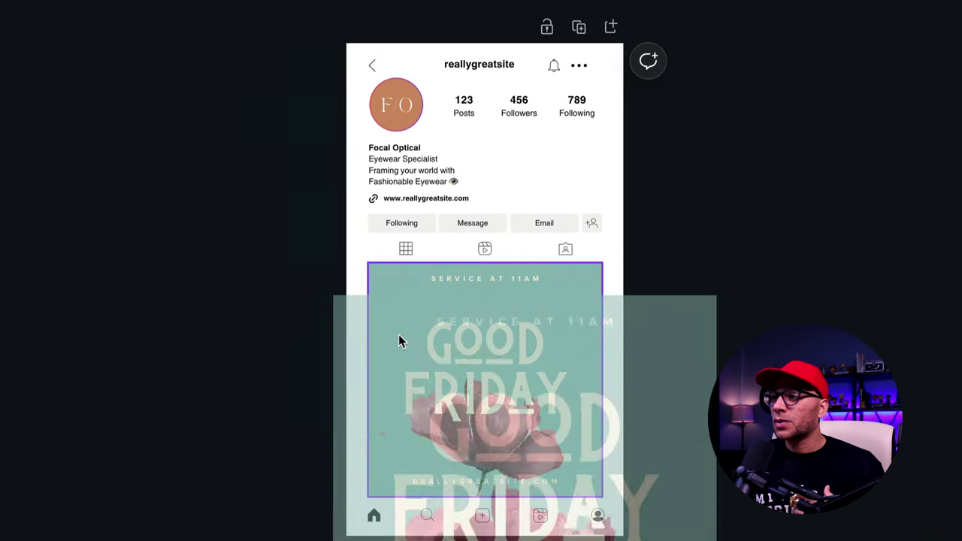
left_click_drag(399, 336, 410, 341)
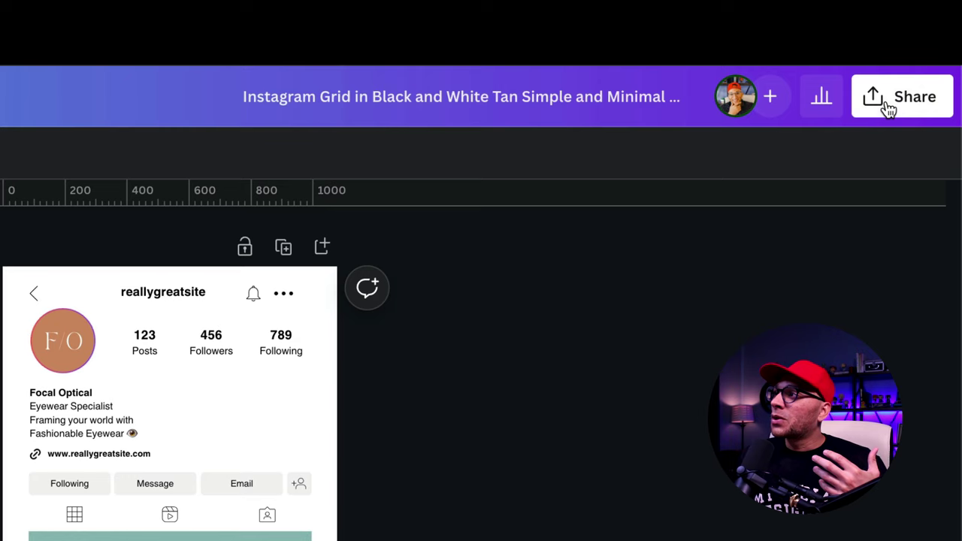
Step: Copy the Instagram profile mockup to the clipboard through Share > More > Copy
left_click(887, 106)
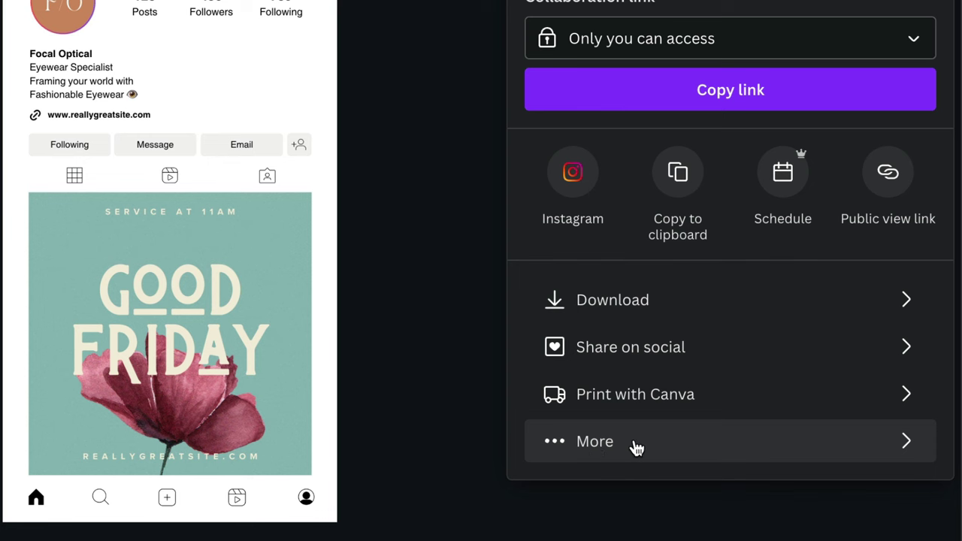
left_click(636, 447)
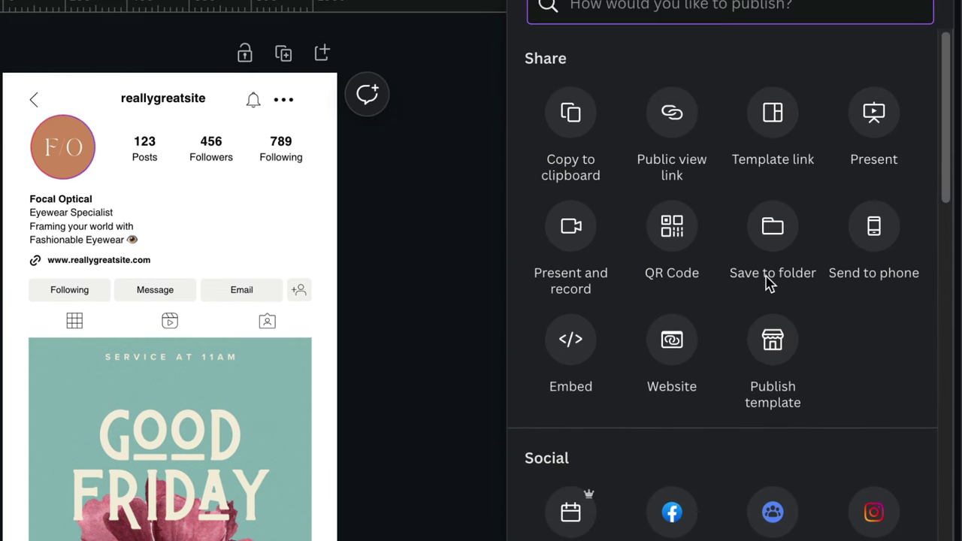
left_click(576, 122)
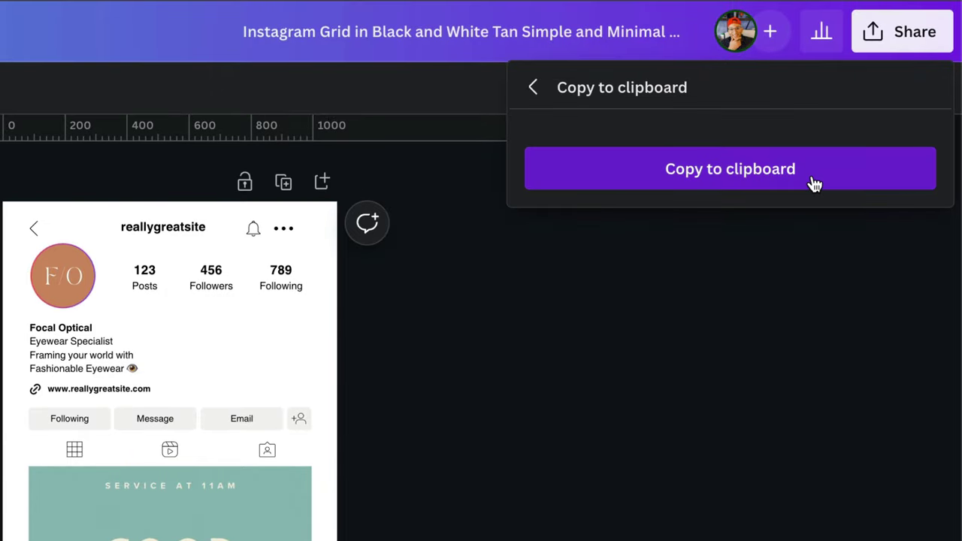
left_click(812, 182)
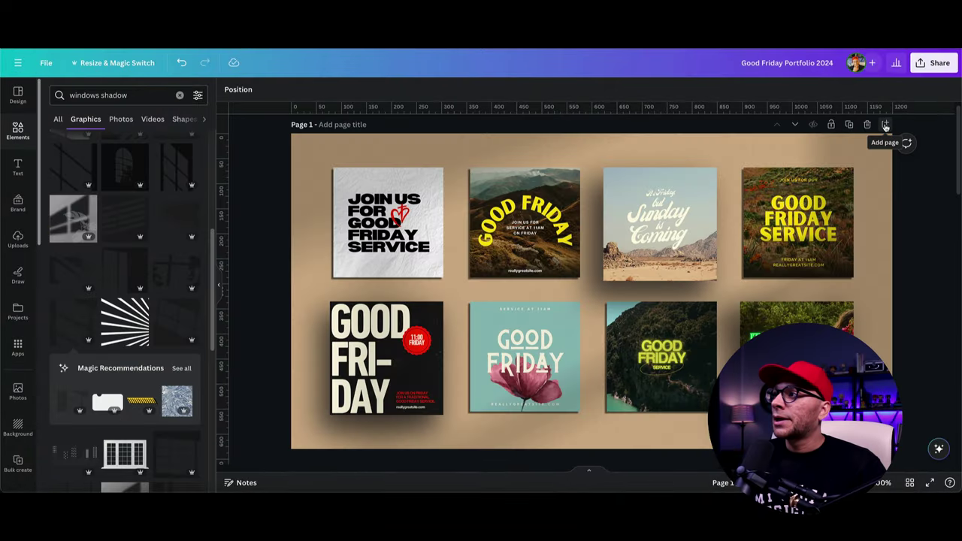
Step: Add a blank page 2 and open the Mockups app's full Smartphones collection
left_click(885, 125)
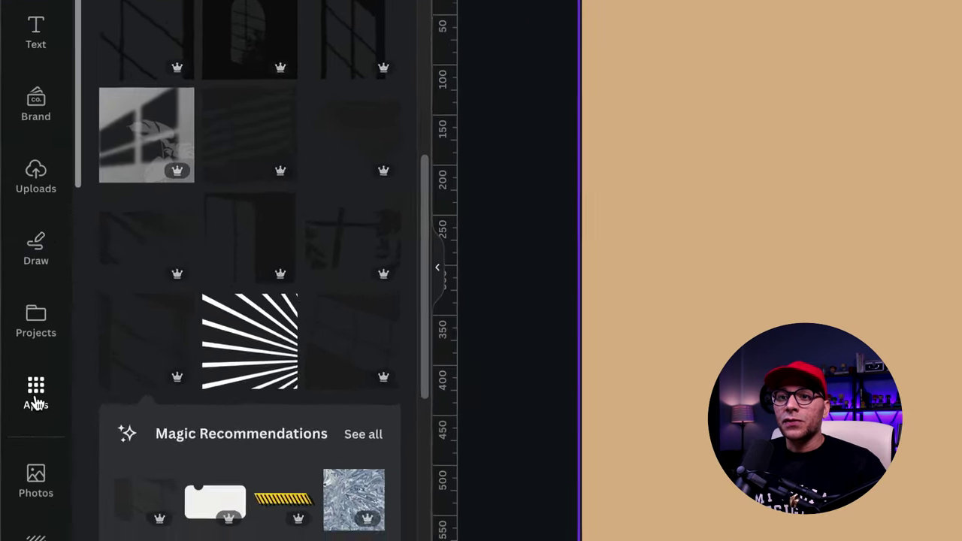
left_click(27, 472)
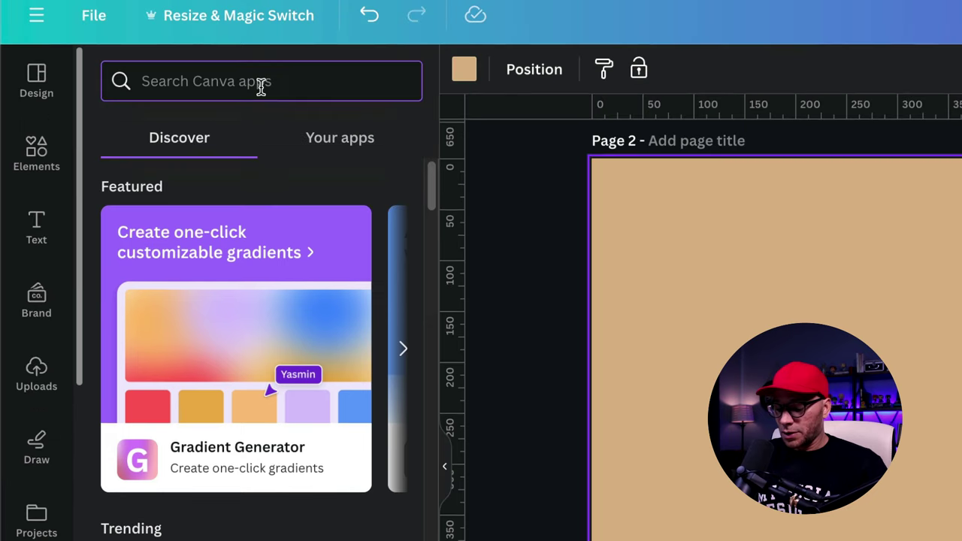
left_click(261, 86)
type("mockup")
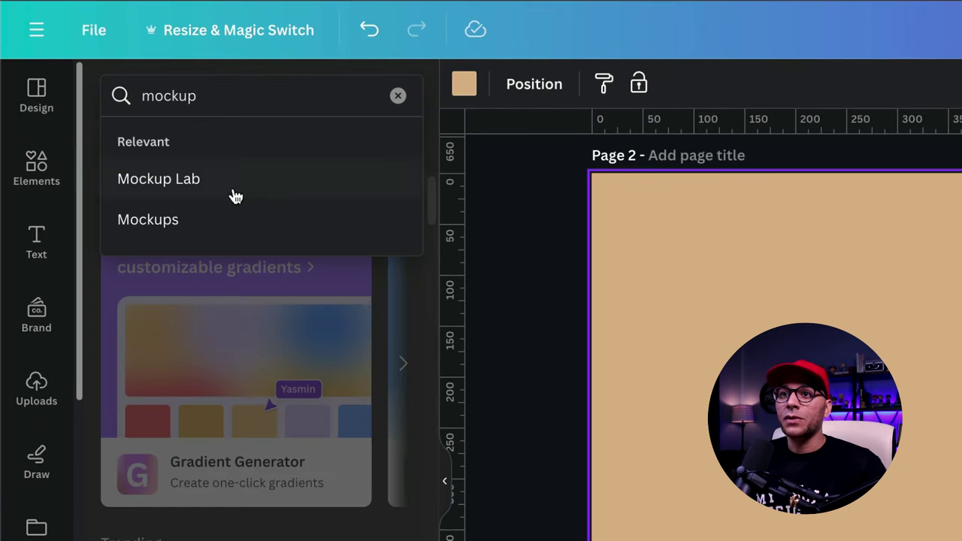
left_click(206, 218)
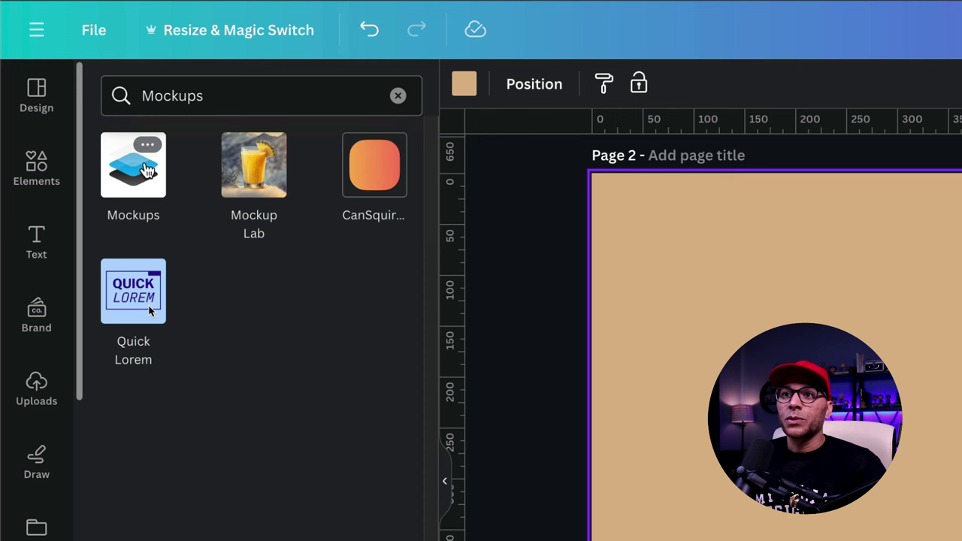
left_click(144, 179)
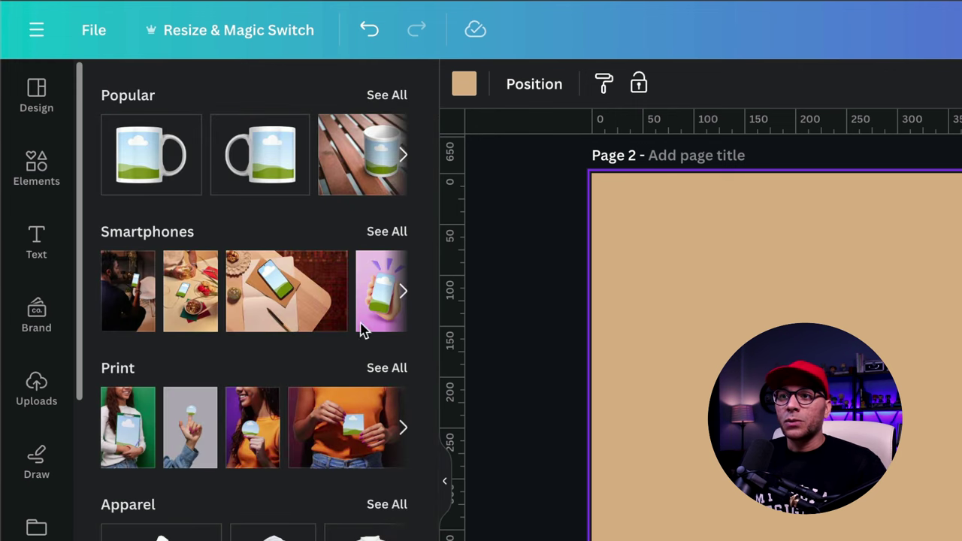
left_click(380, 239)
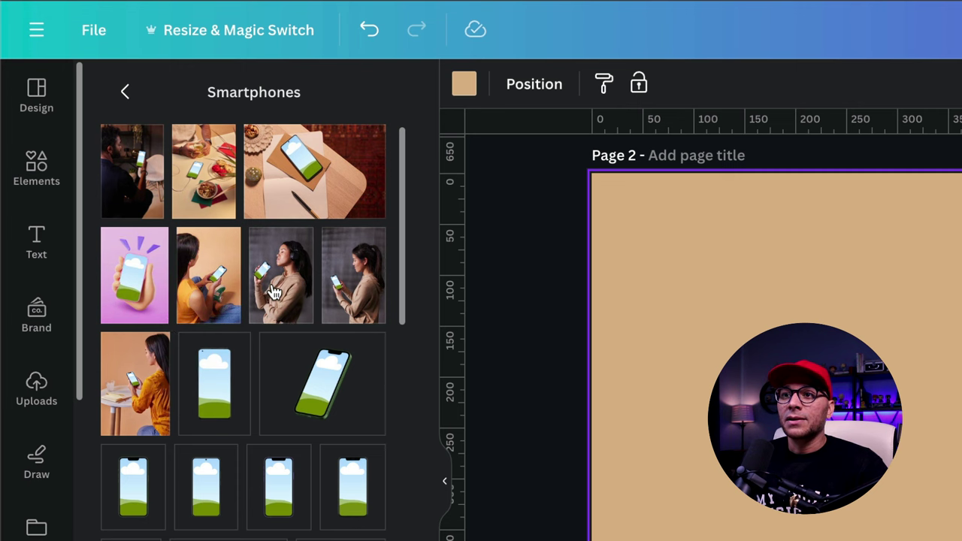
Step: Add the woman-holding-phone mockup and shift her photo upward in its frame
left_click(350, 291)
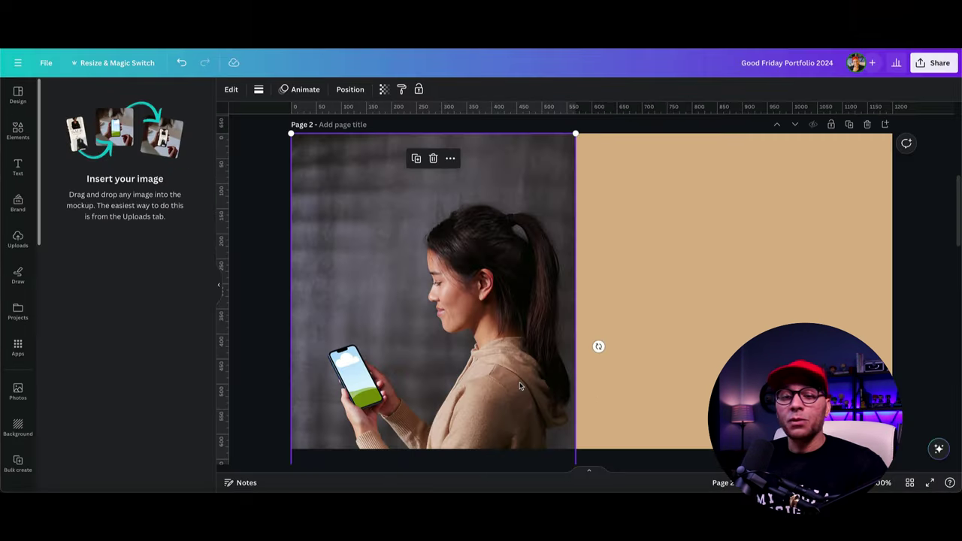
left_click_drag(520, 386, 699, 291)
left_click(699, 292)
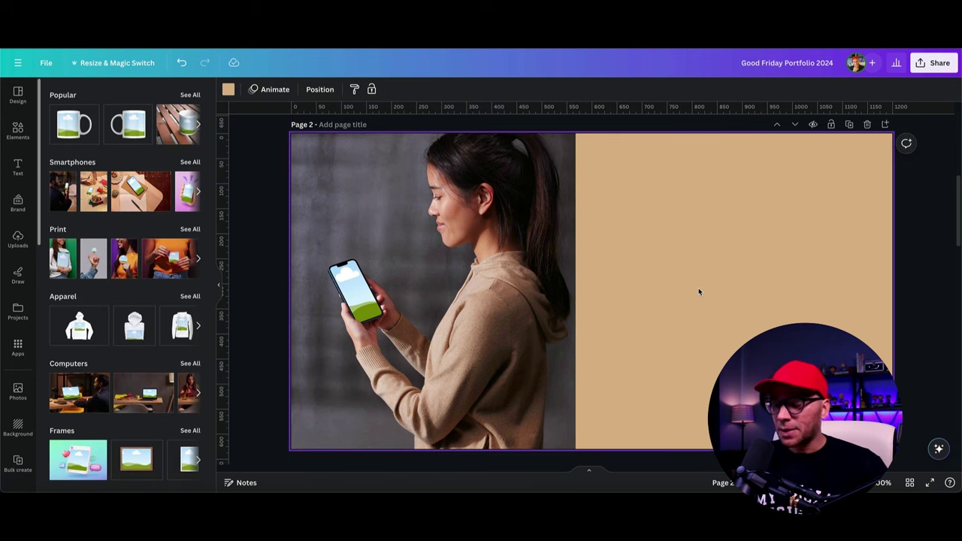
Step: Paste the Instagram profile screenshot onto her phone screen, trying Fill then settling on Fit
key("ctrl+v")
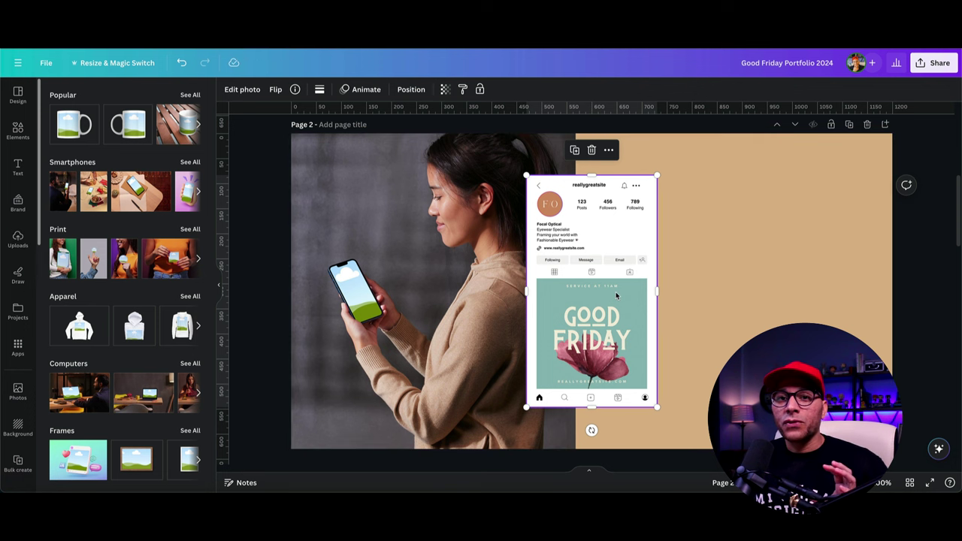
left_click_drag(610, 295, 534, 293)
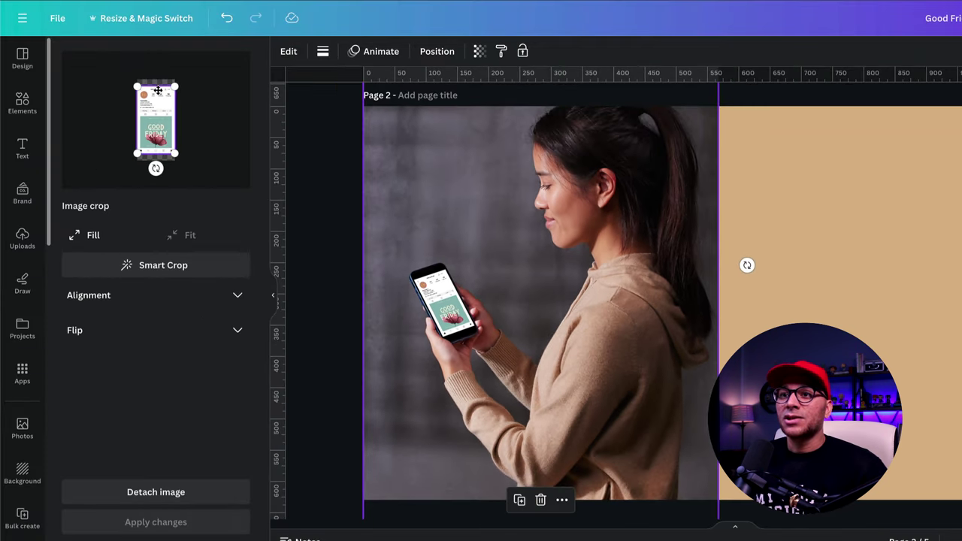
left_click(93, 234)
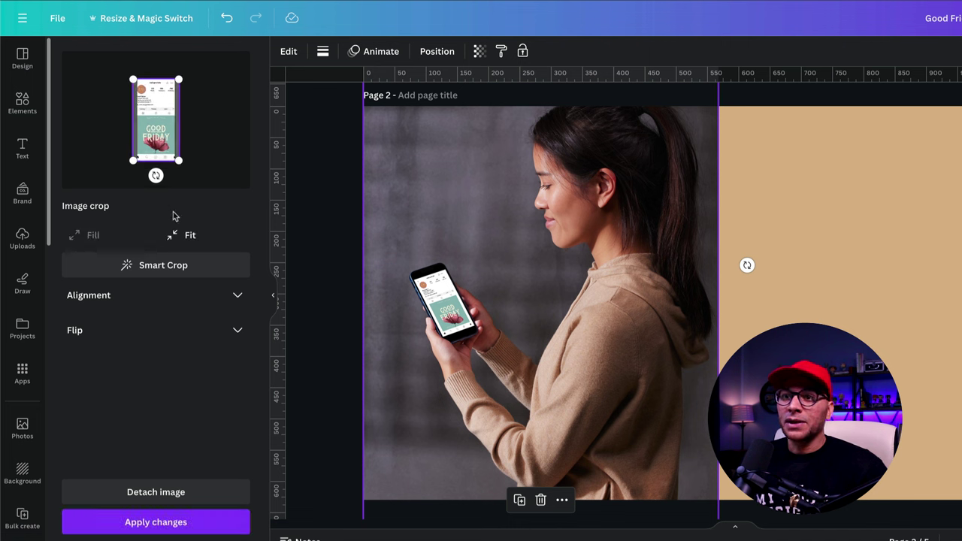
left_click(184, 235)
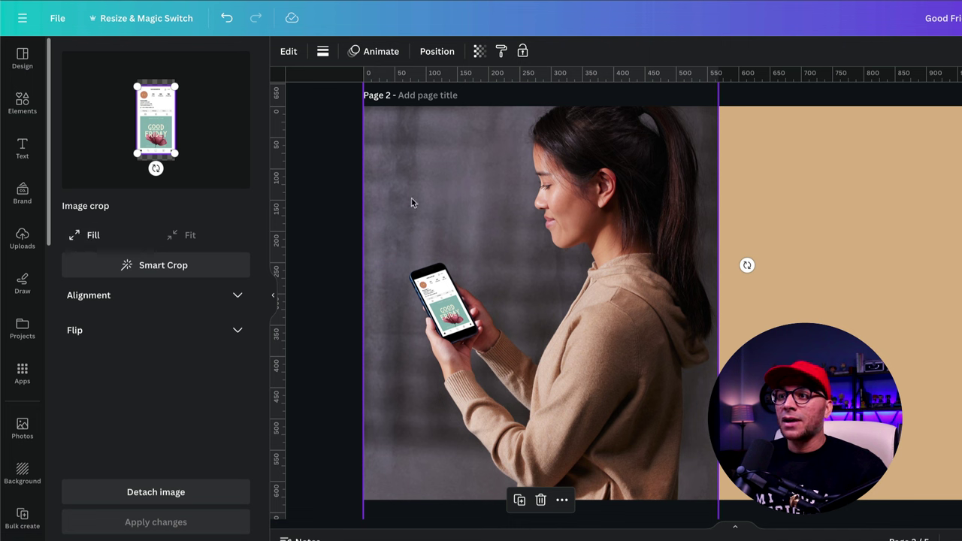
Step: Add the tabletop phone mockup on the right half and drop the pasted Instagram profile onto its screen
left_click(230, 490)
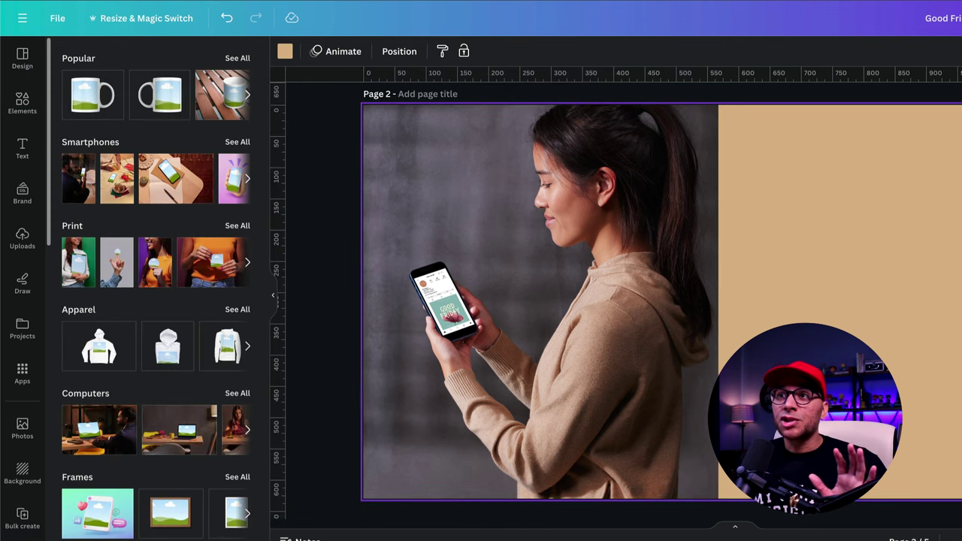
left_click(237, 142)
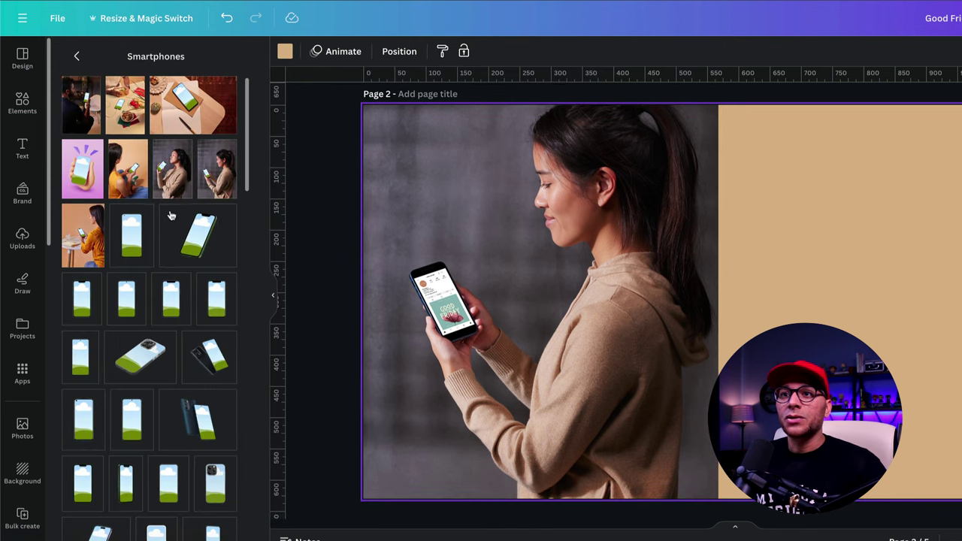
left_click(194, 109)
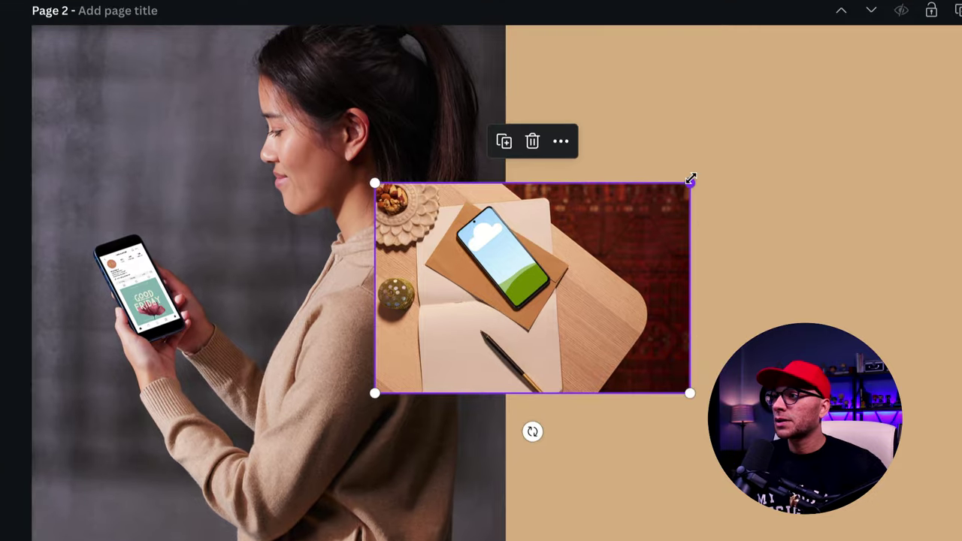
left_click_drag(856, 225, 827, 301)
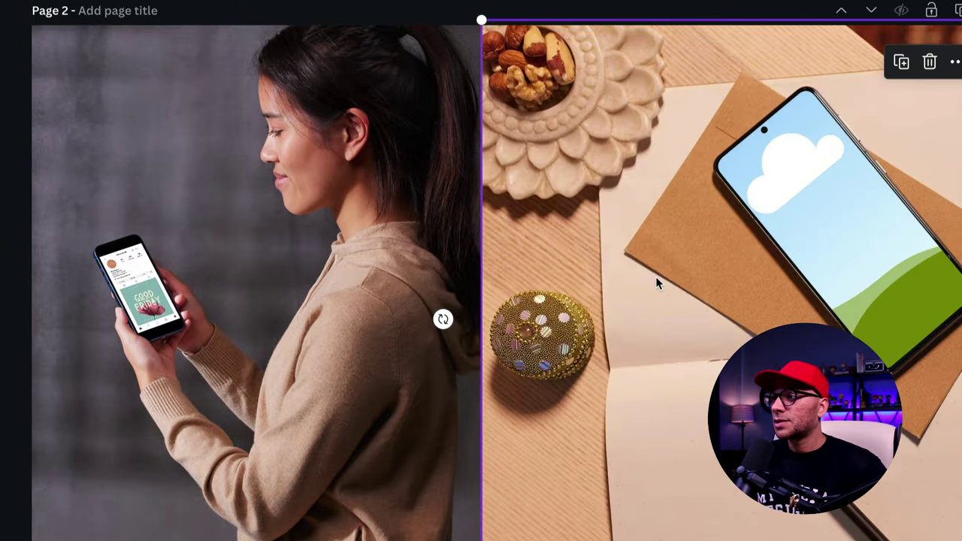
key("ctrl+v")
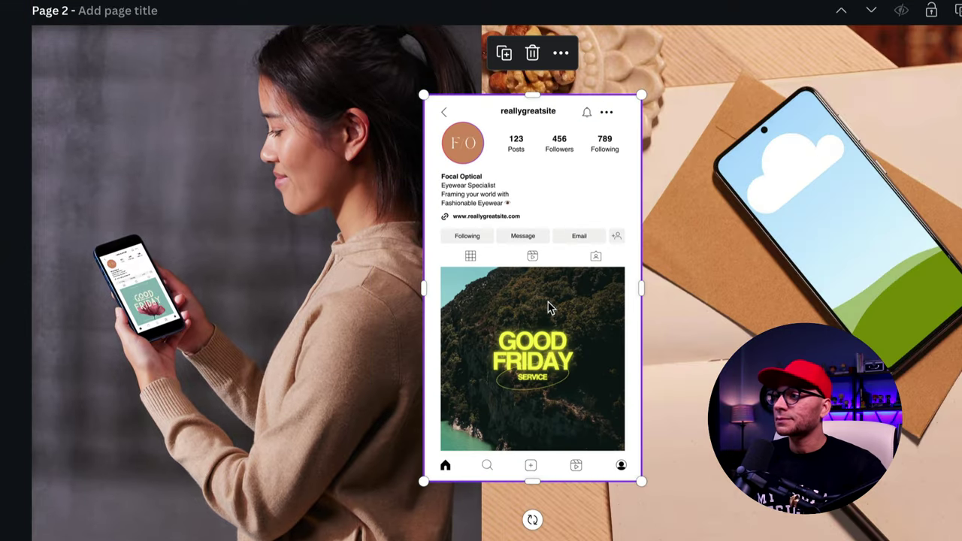
left_click_drag(546, 308, 670, 296)
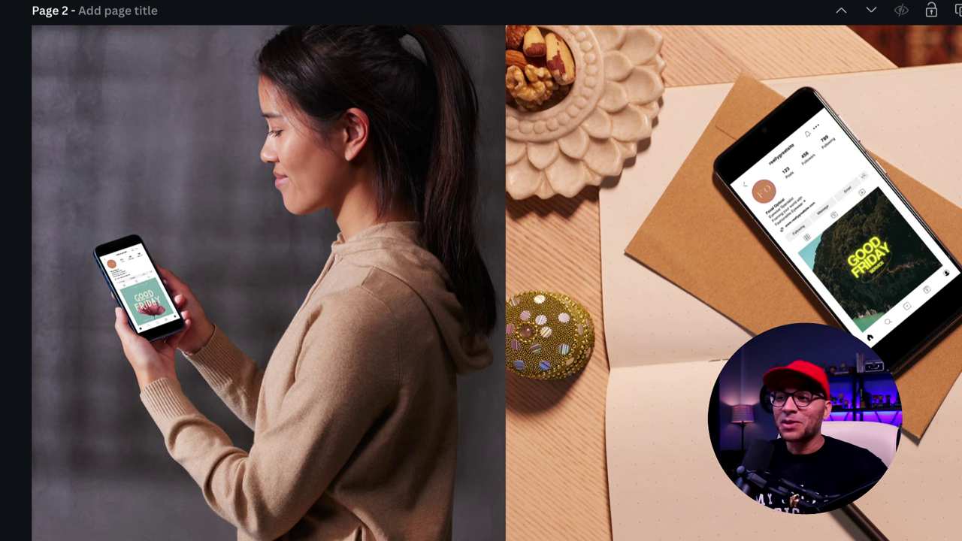
Step: Set the left phone mockup's screenshot crop to Fill so it covers the screen, then deselect
double_click(180, 217)
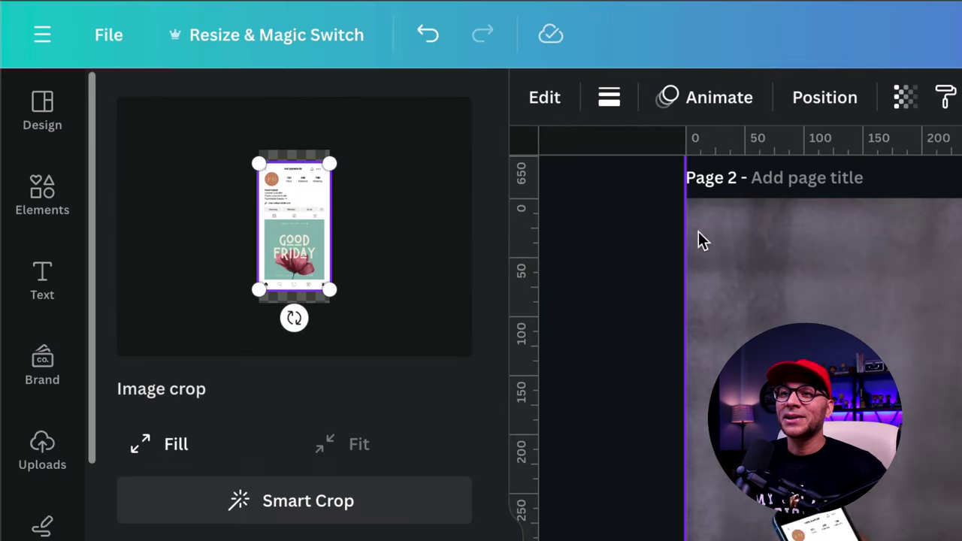
left_click(173, 451)
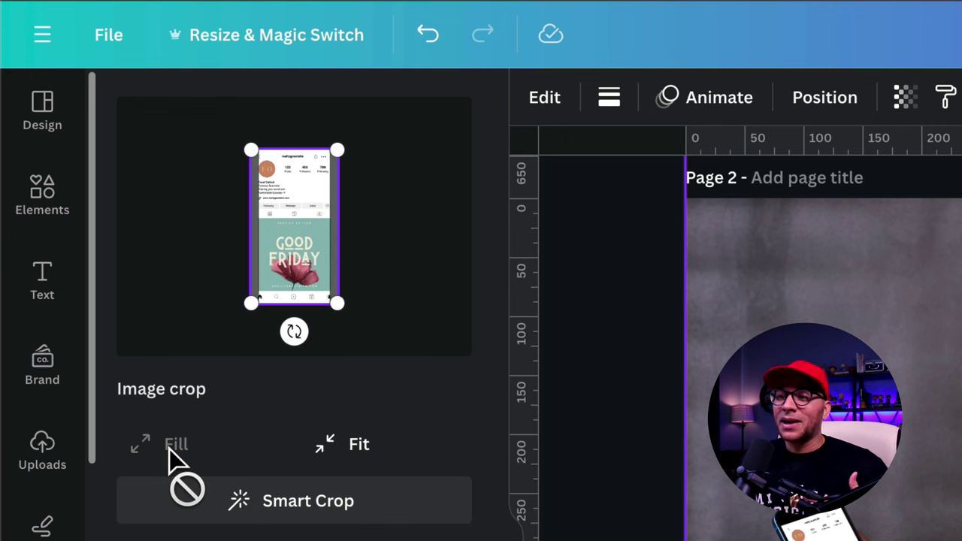
left_click(619, 301)
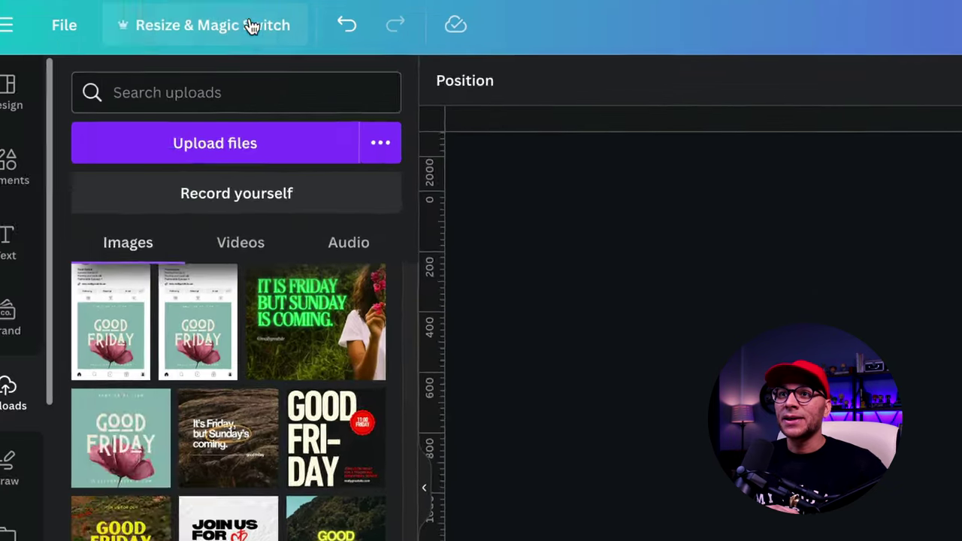
Step: Resize the Instagram profile design to a custom 1125 × 2436 px
left_click(249, 26)
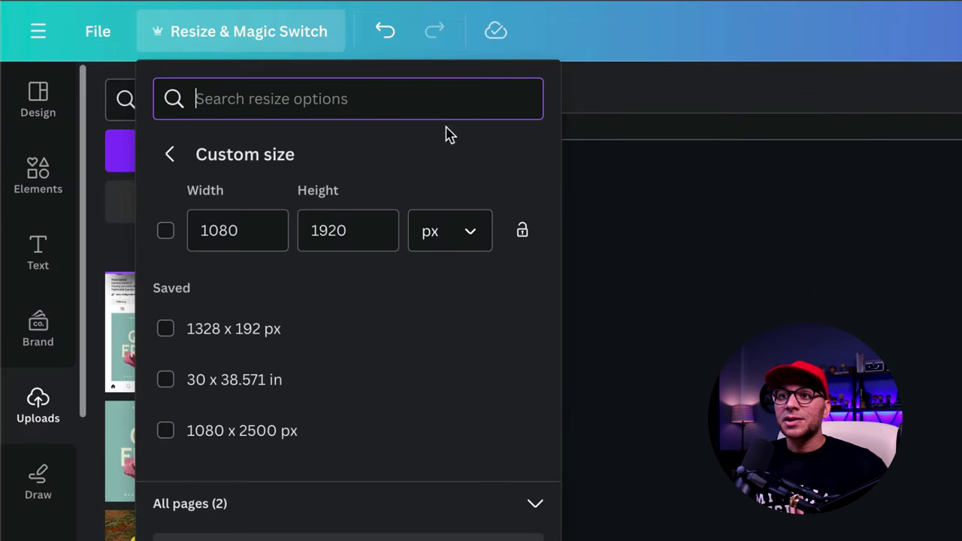
left_click(251, 222)
type("1125")
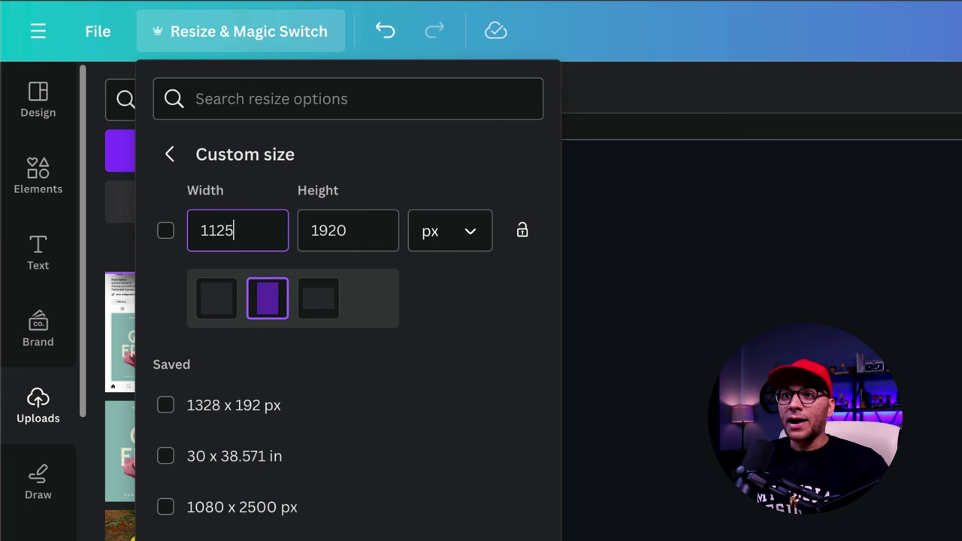
key("Tab")
type("2")
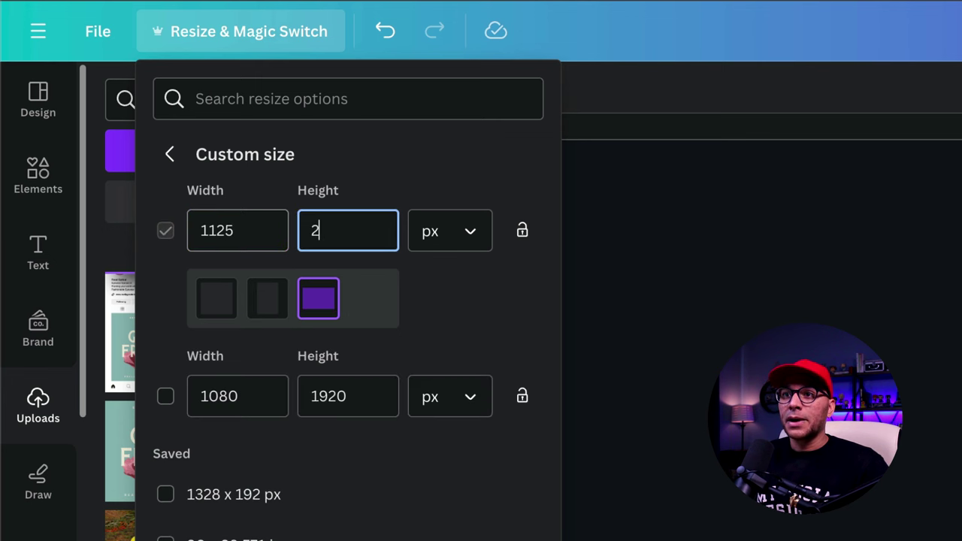
type("436")
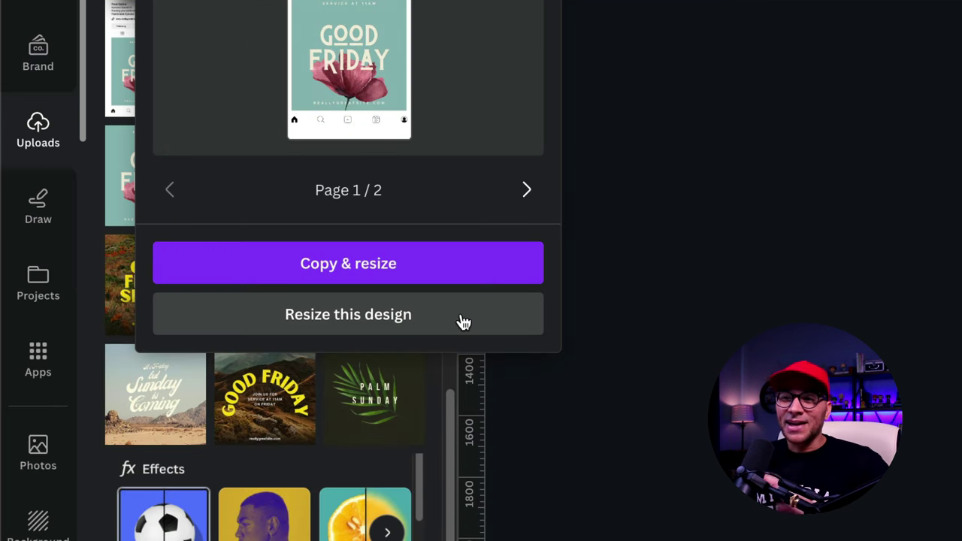
left_click(464, 322)
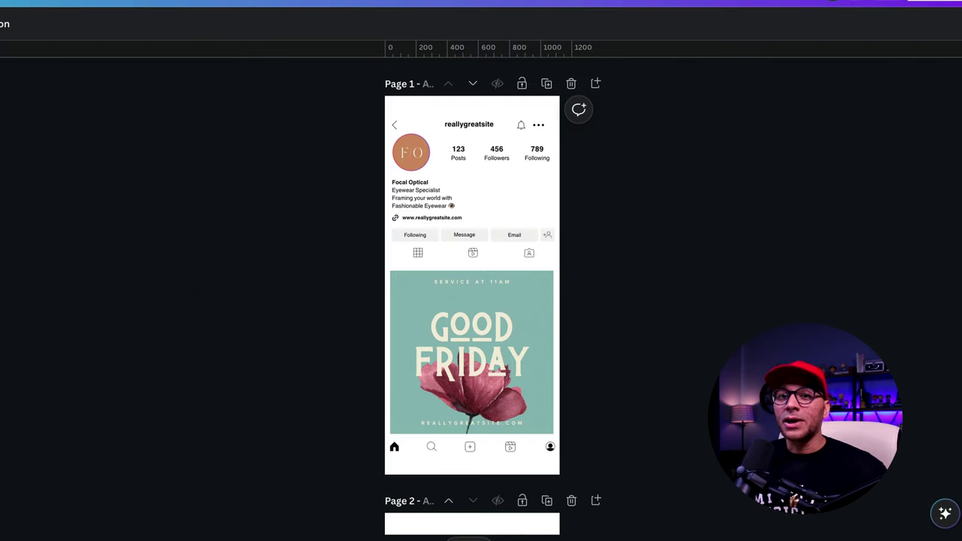
Step: Copy the profile page as an image, paste it into the portfolio and place it on the woman's phone screen
left_click(727, 45)
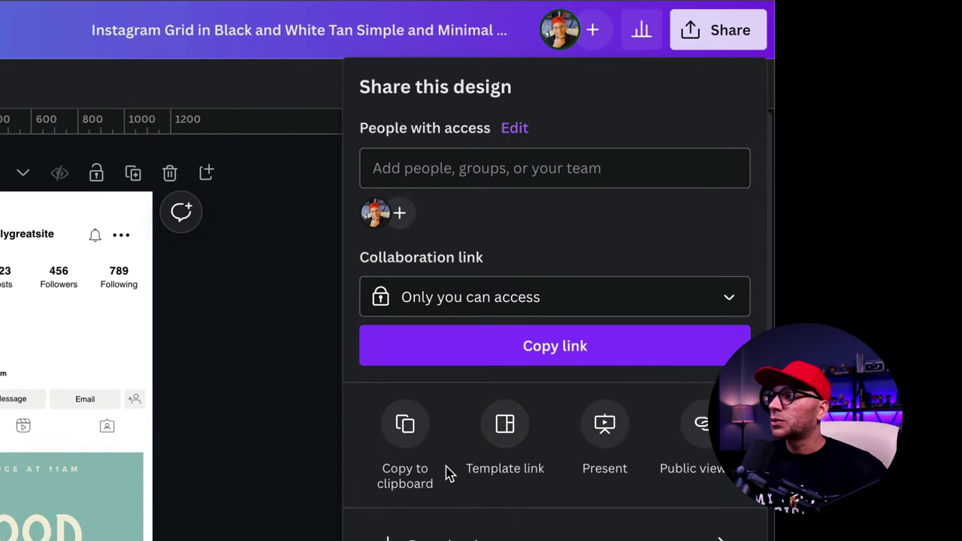
left_click(408, 424)
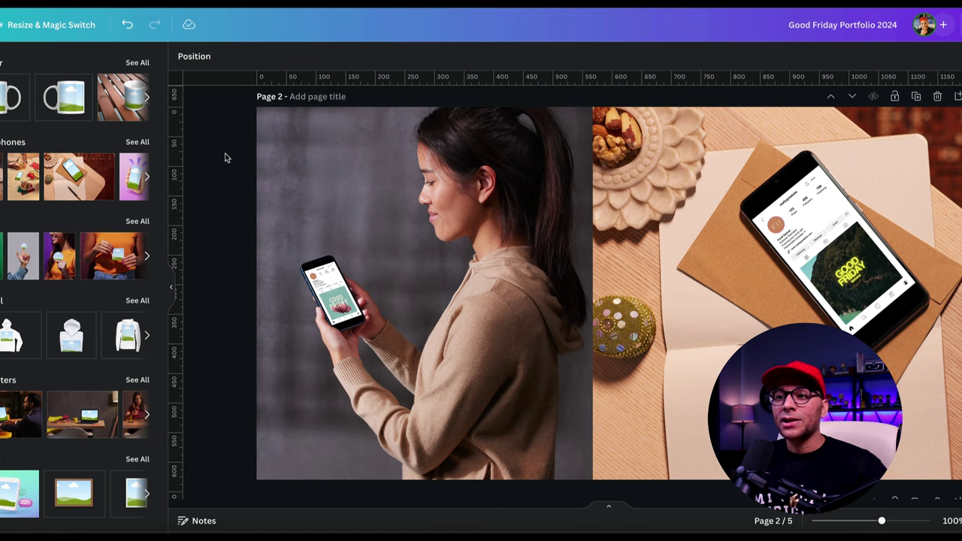
key("ctrl+v")
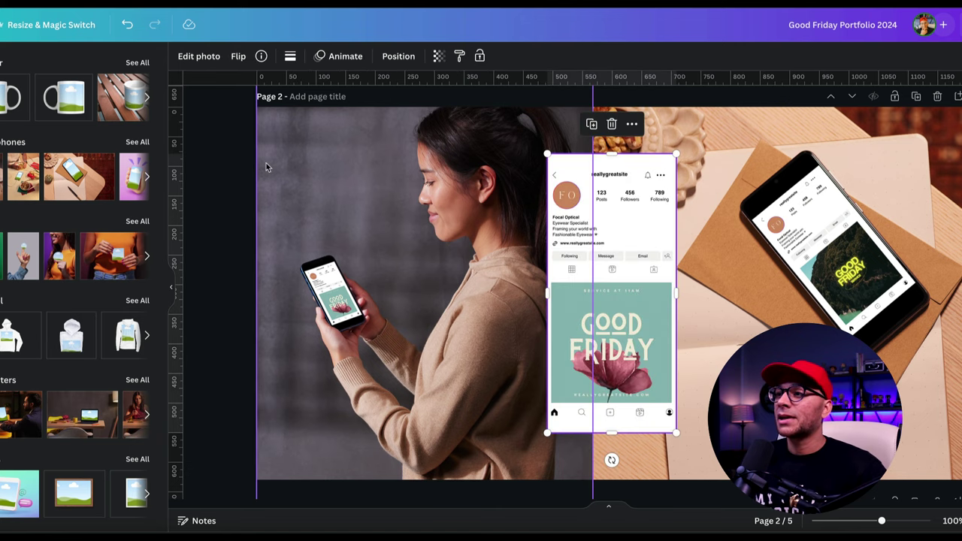
left_click_drag(609, 241, 459, 254)
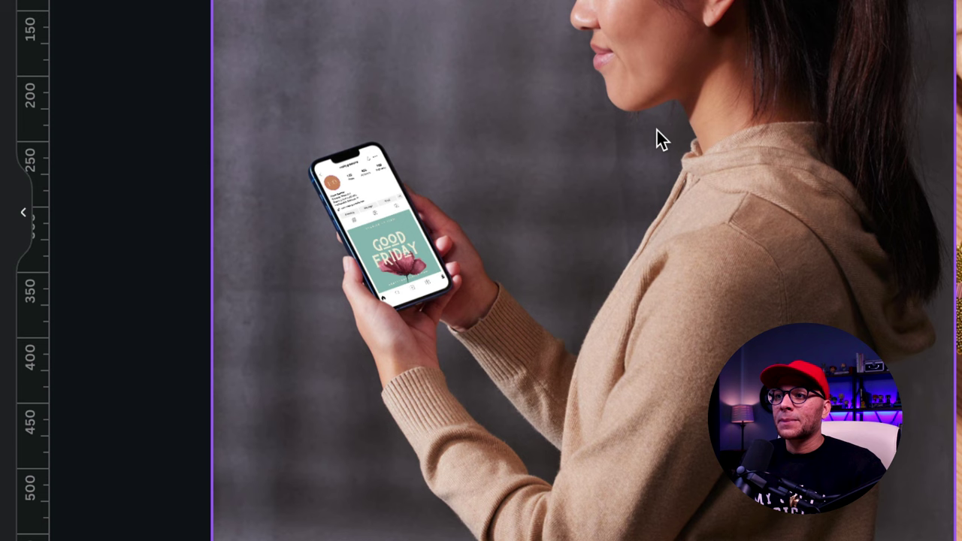